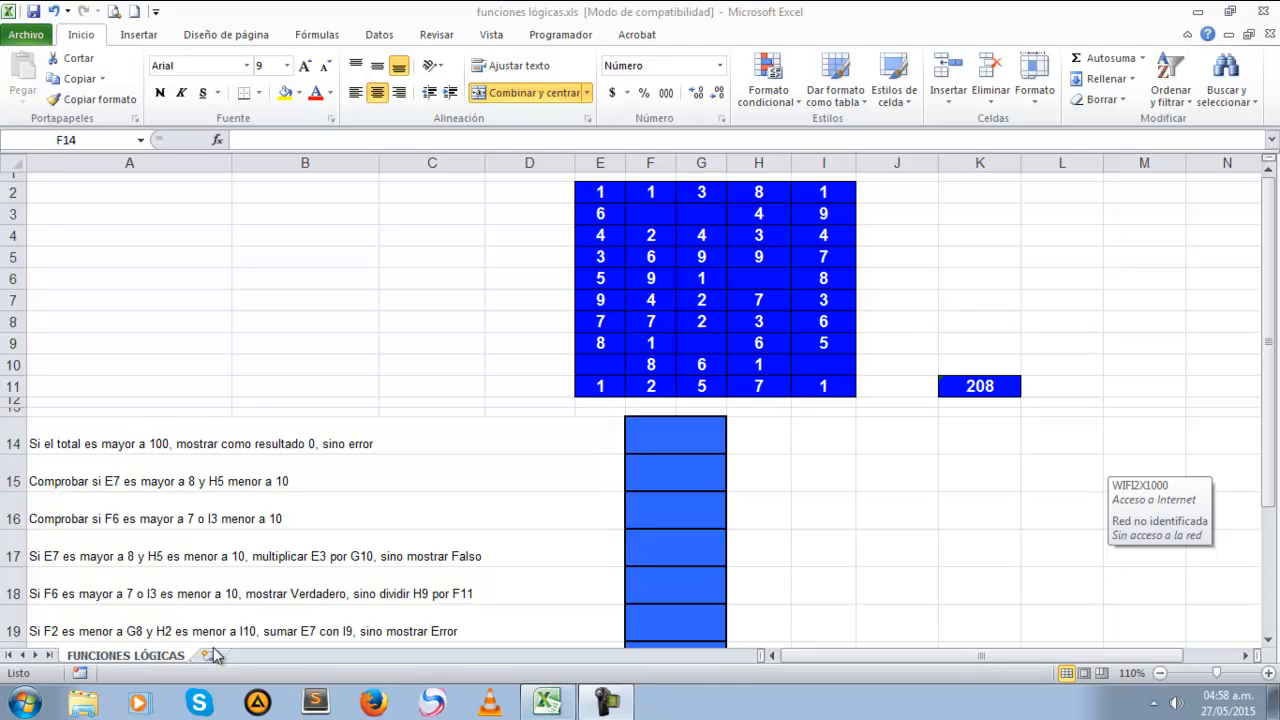
Begin an SI formula in cell F14 that tests whether the total in K11 is greater than 100
left_click(664, 430)
left_click(677, 431)
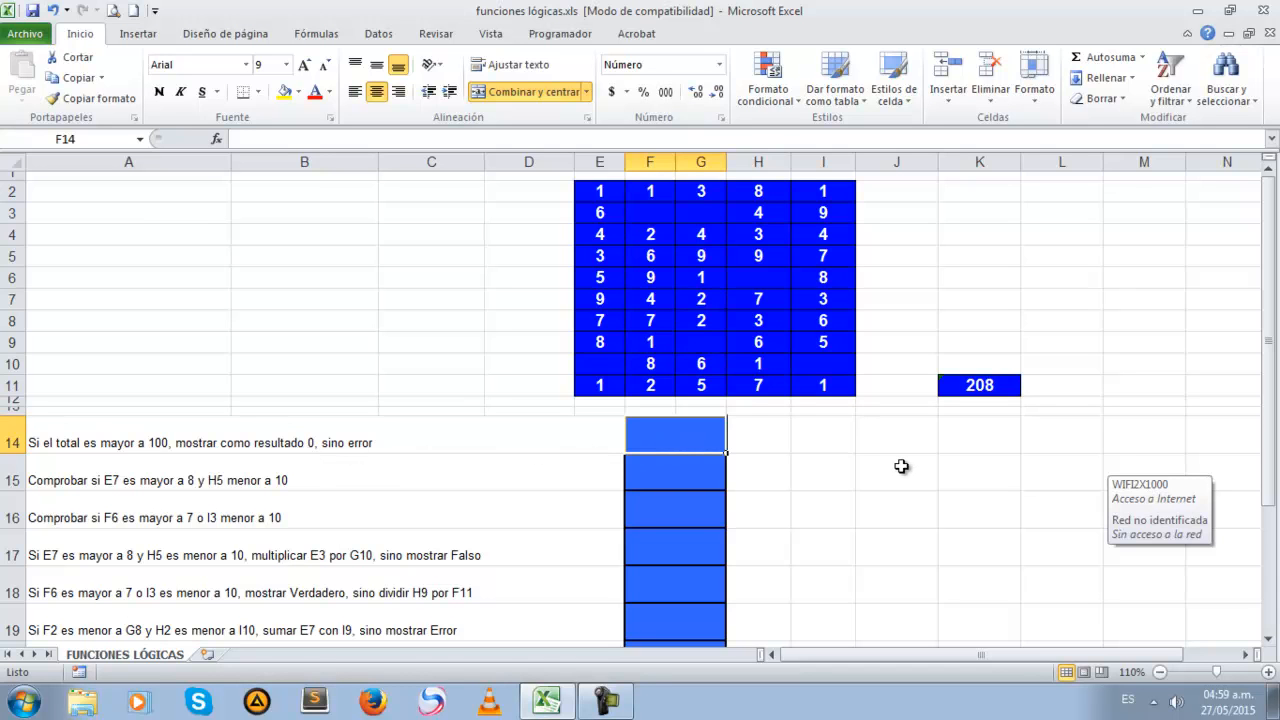
type("=si")
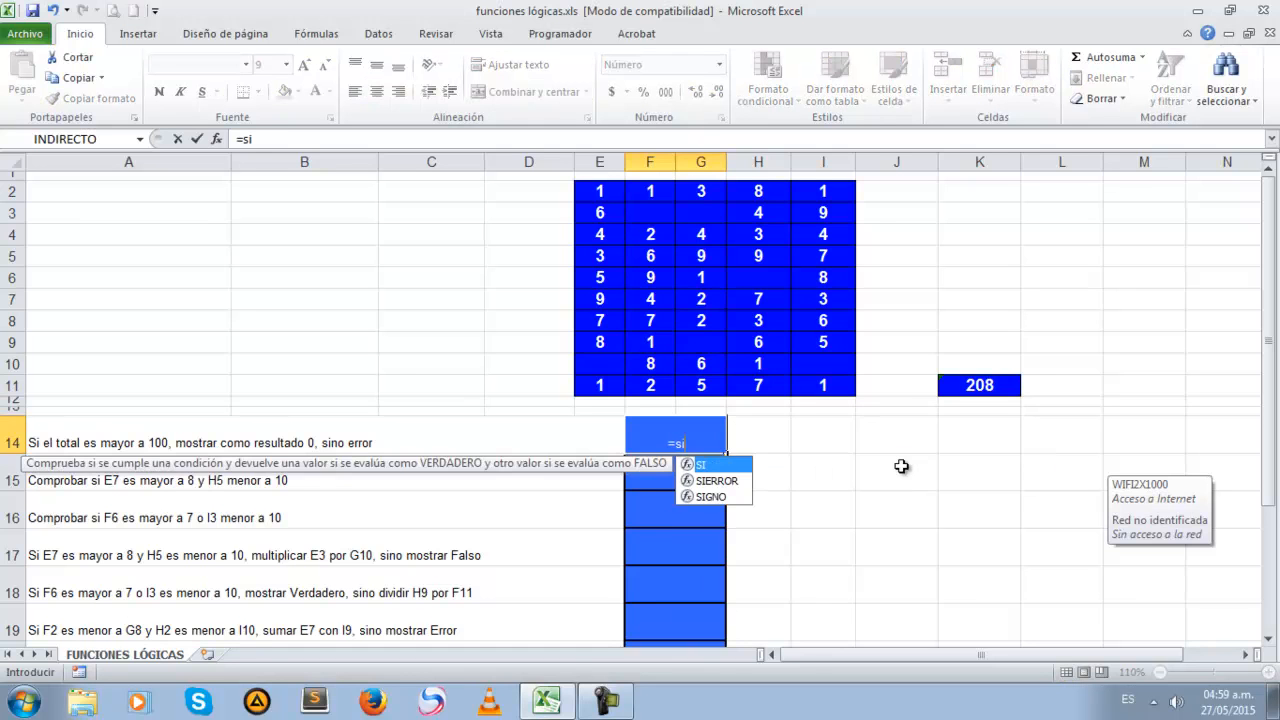
type("(")
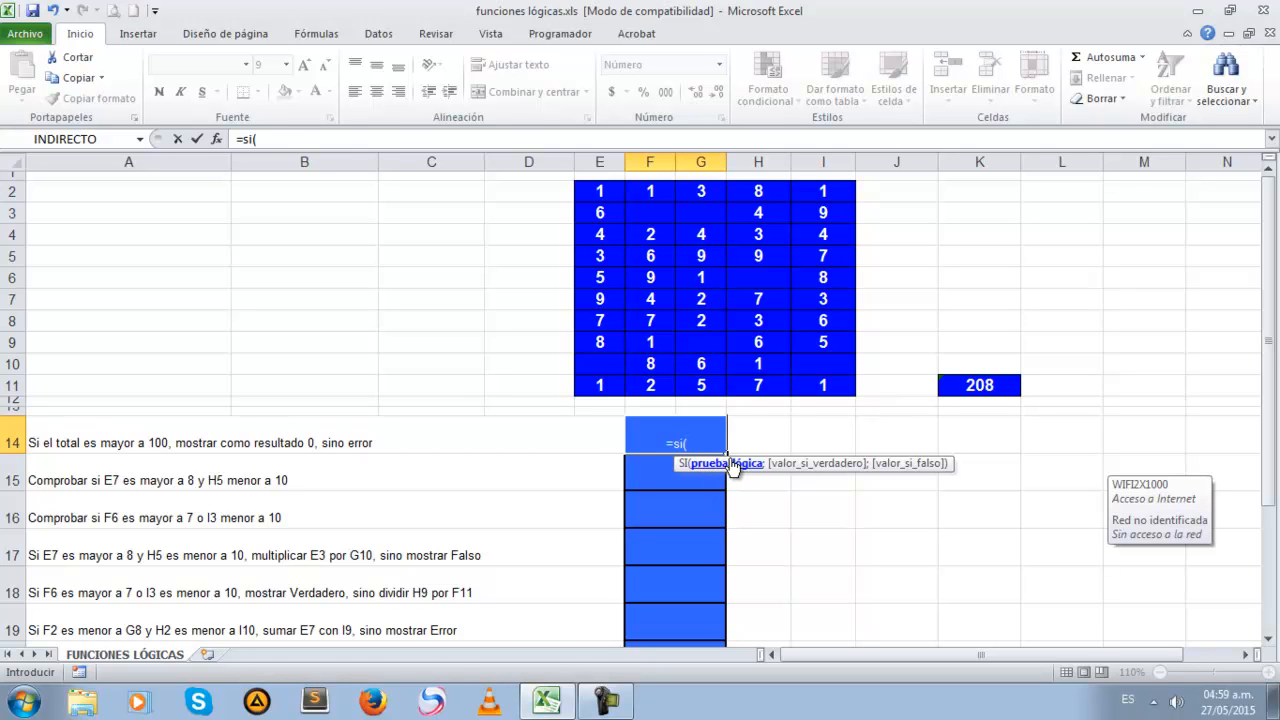
left_click(704, 437)
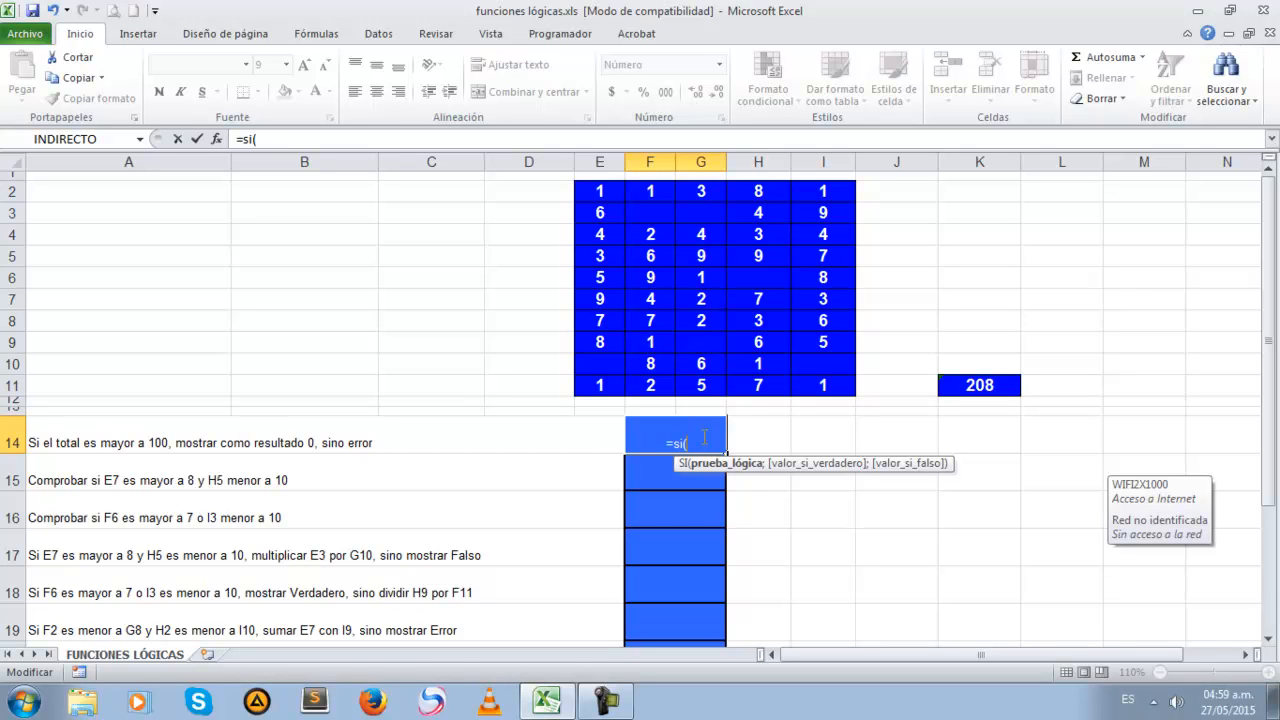
left_click(976, 387)
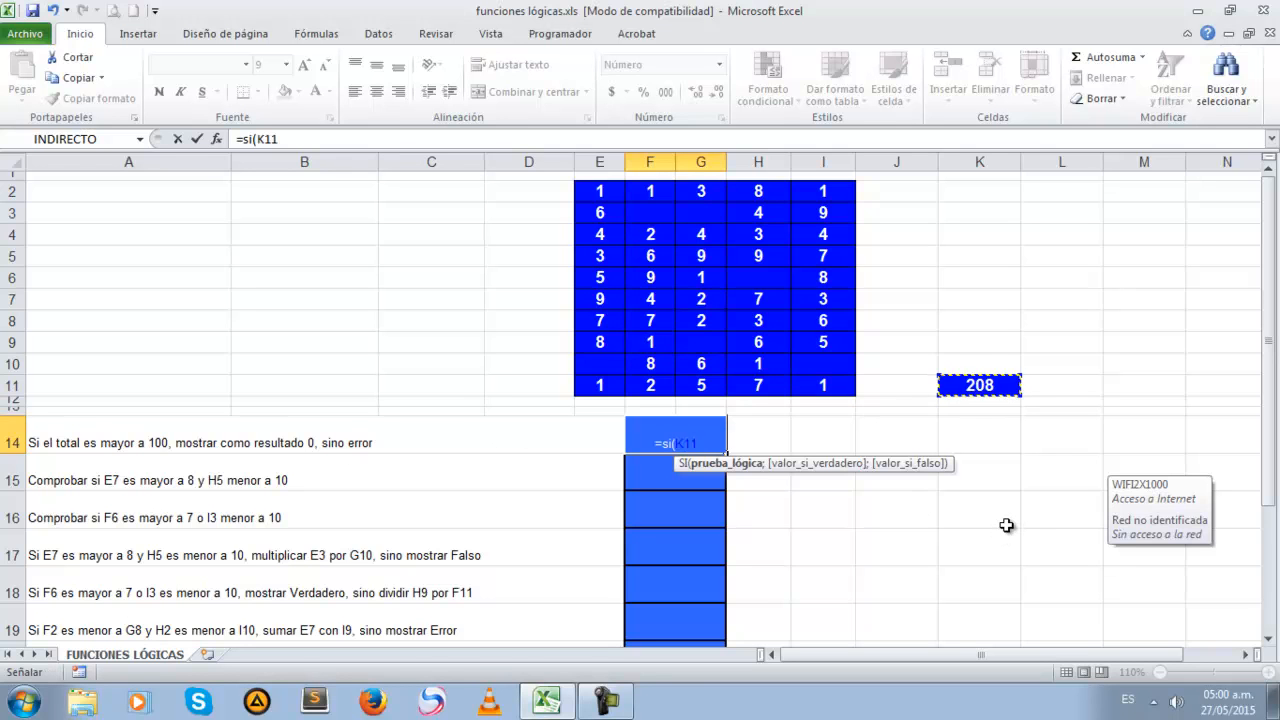
type(">")
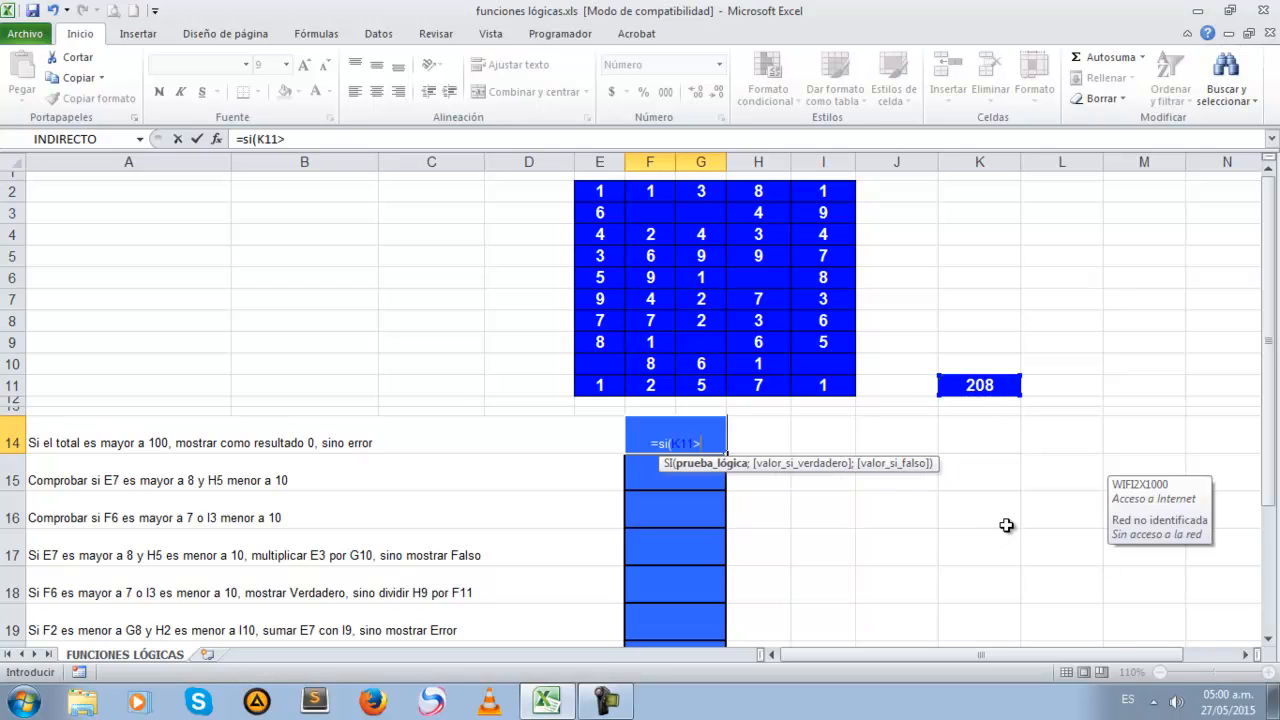
type("100")
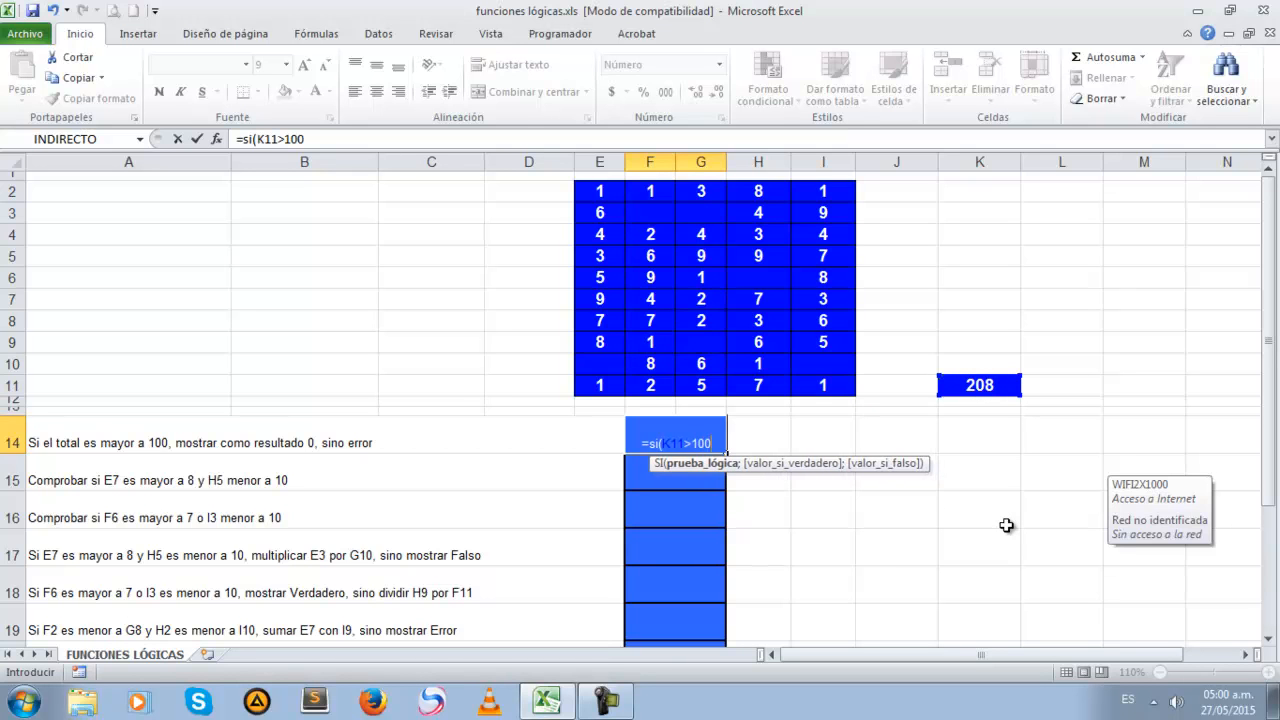
type(";")
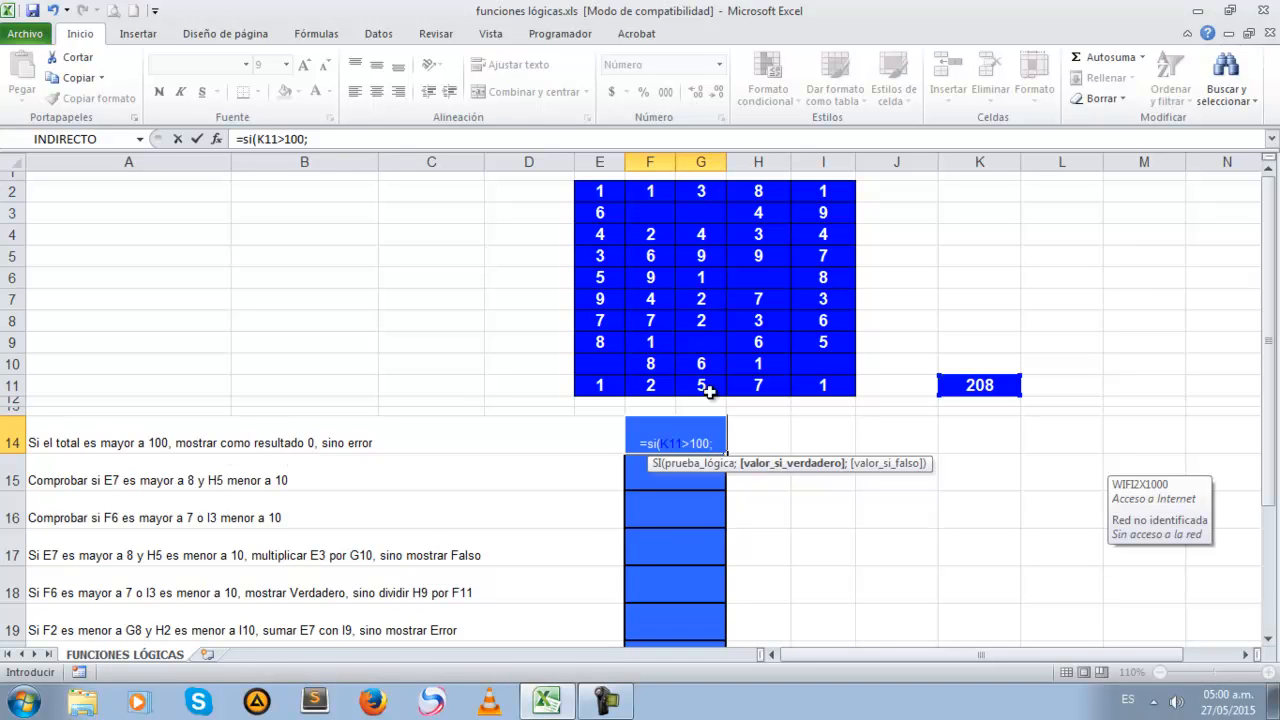
Complete the SI formula in F14 with 0 as the true value and "Error" as the false value, and review it
type("0;")
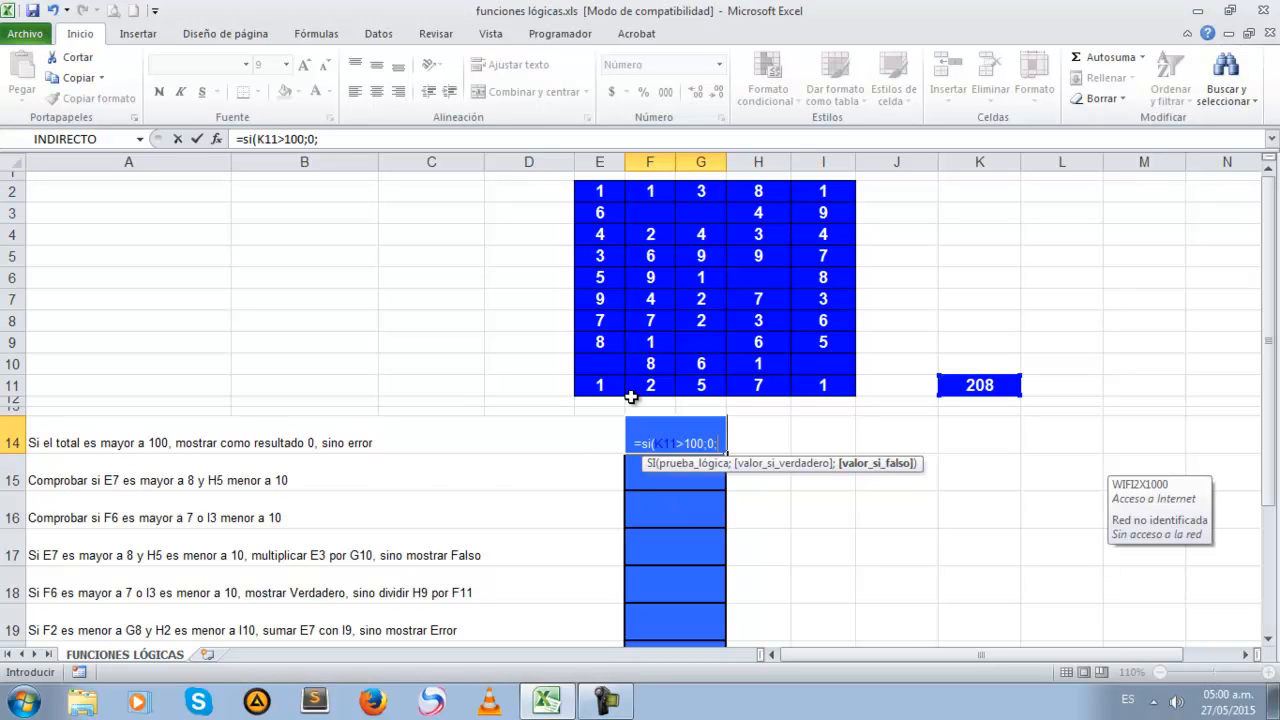
type("\"")
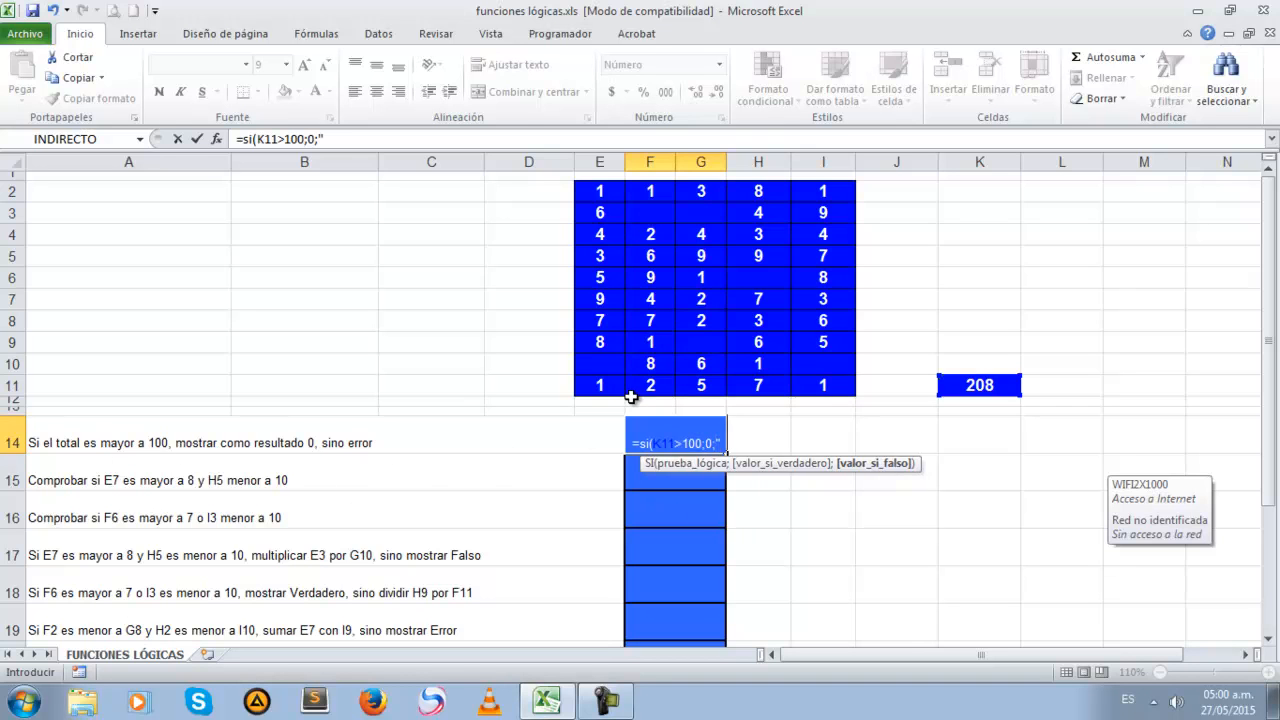
type("E")
type("rro")
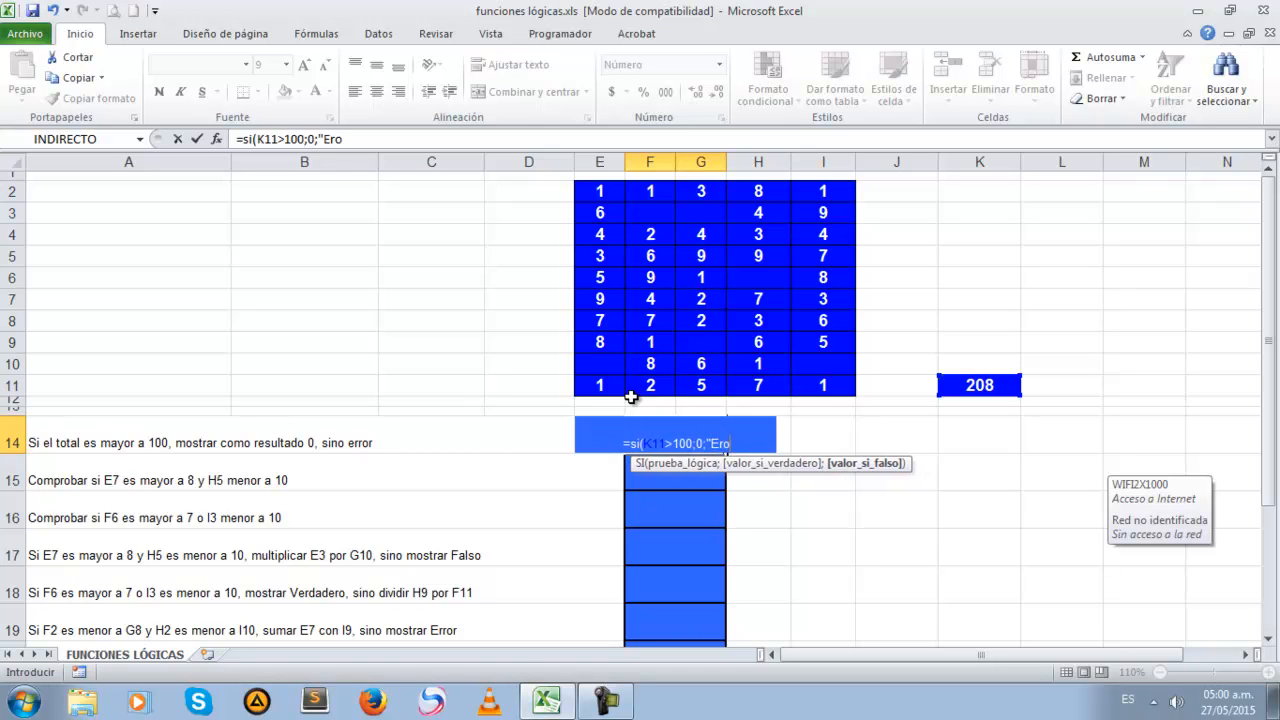
type("r")
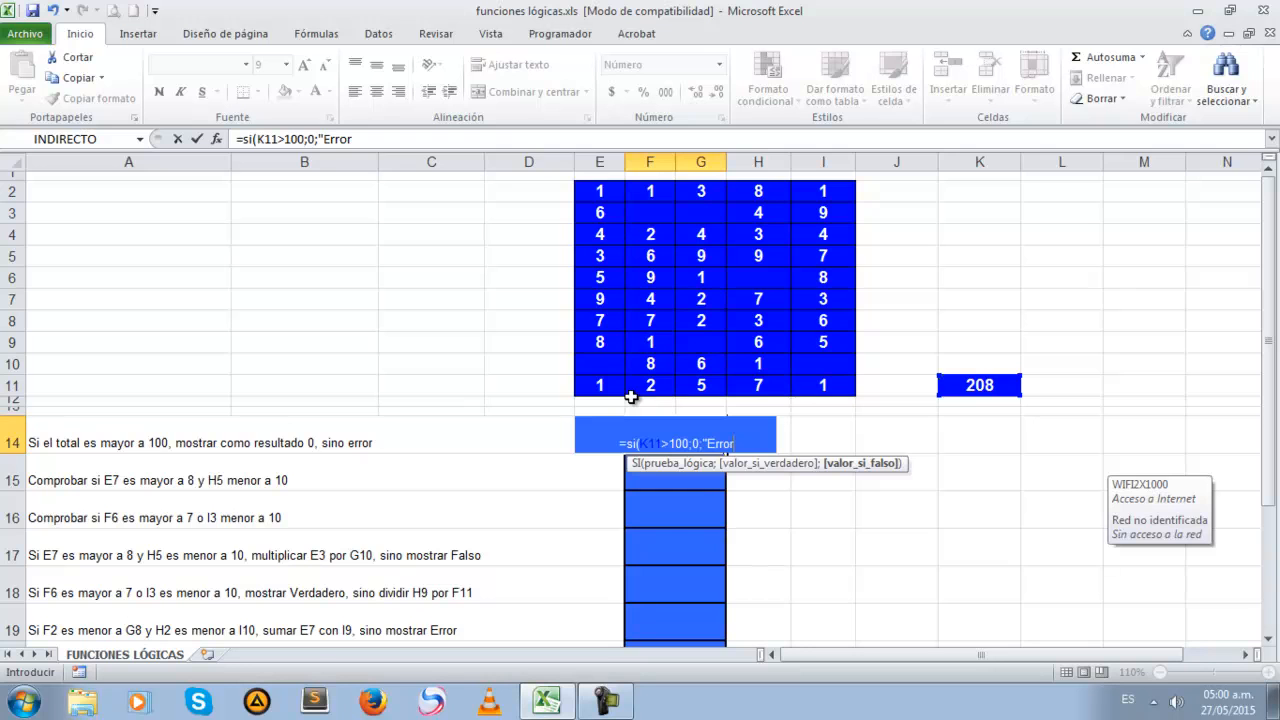
type("\"")
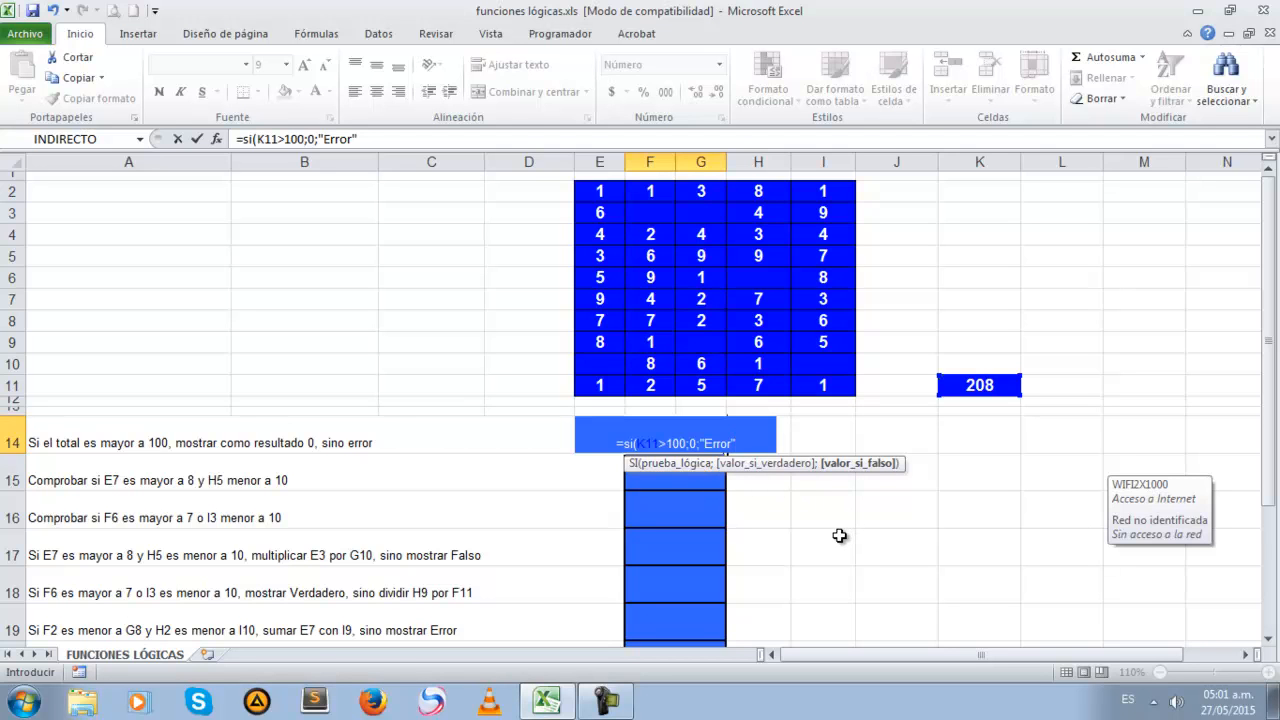
type(")")
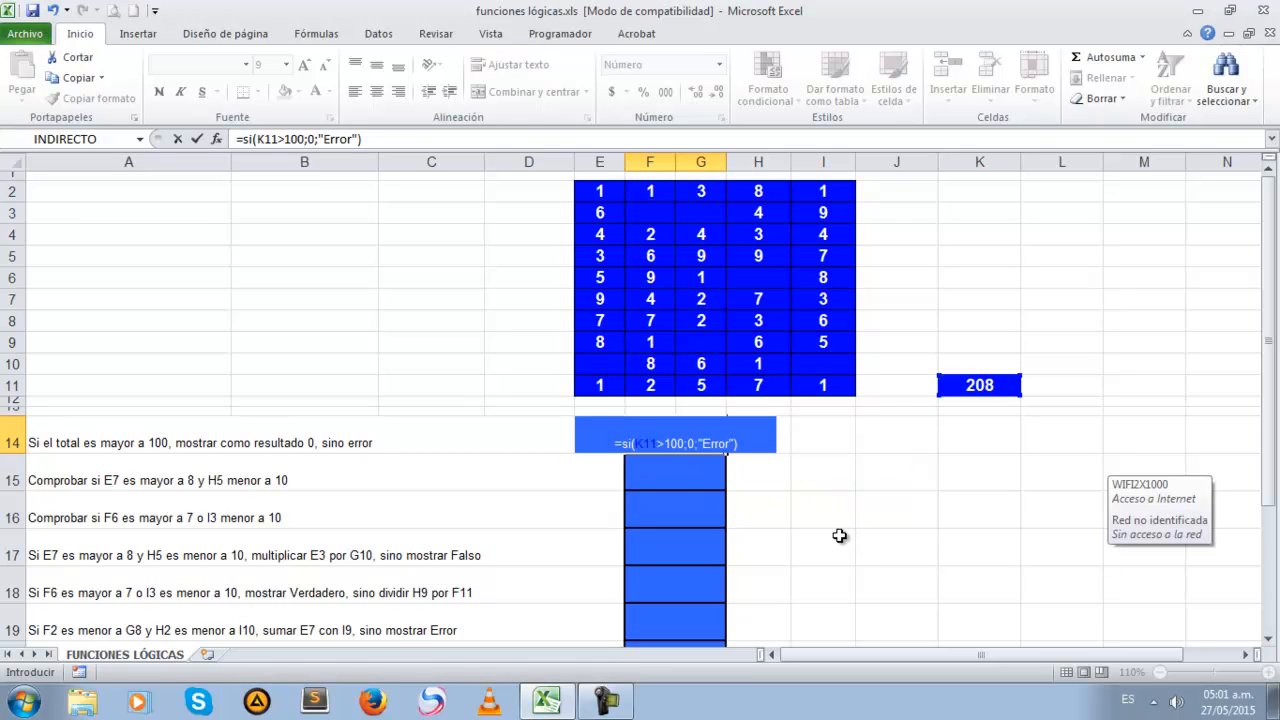
key("Return")
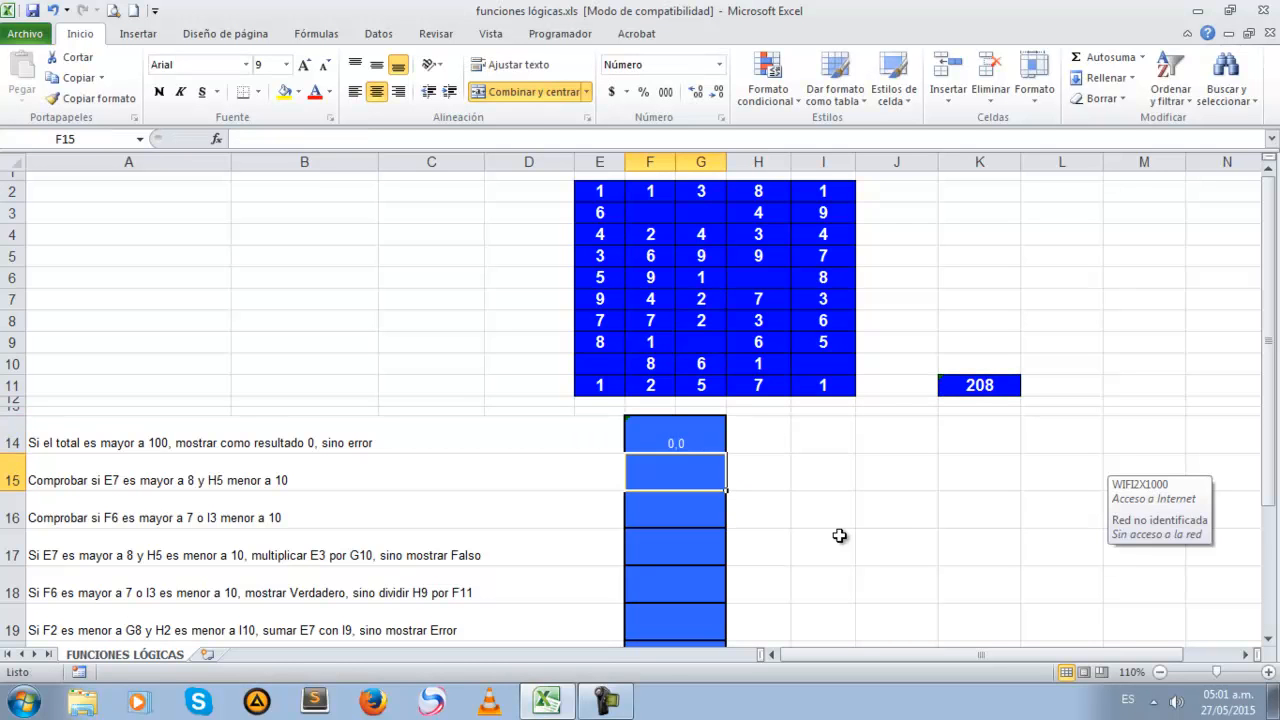
key("Up")
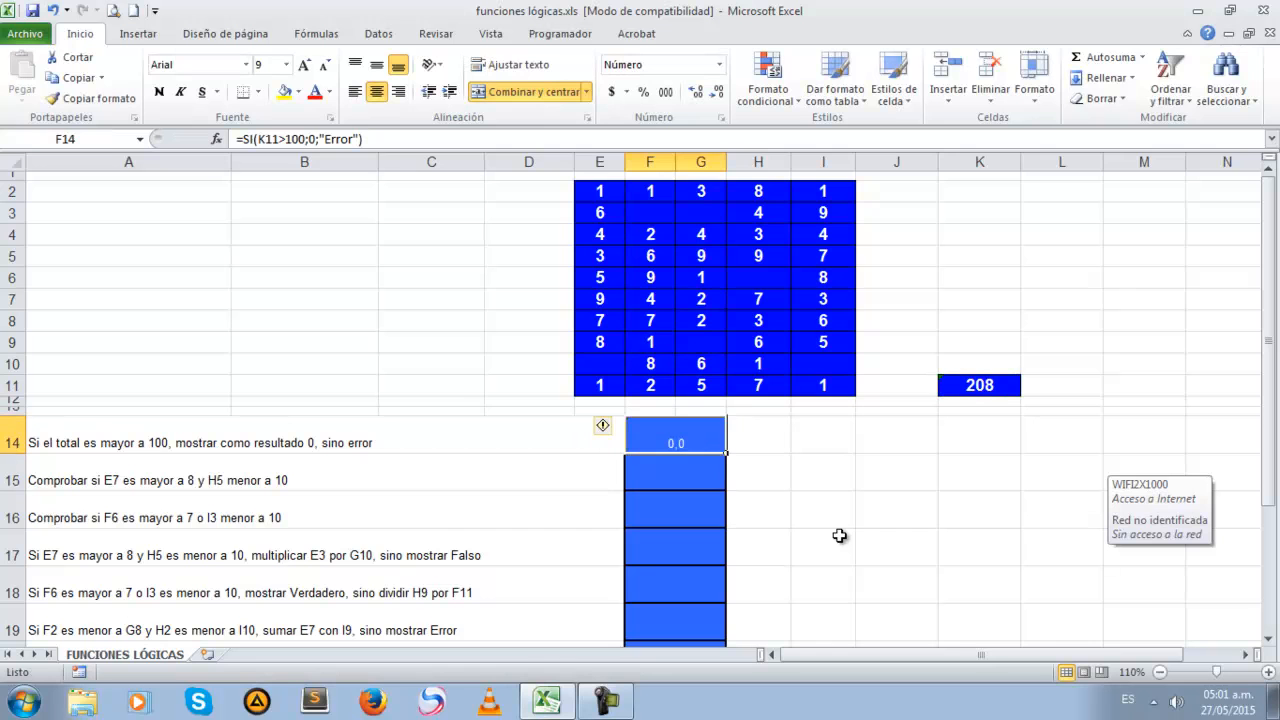
left_click(318, 139)
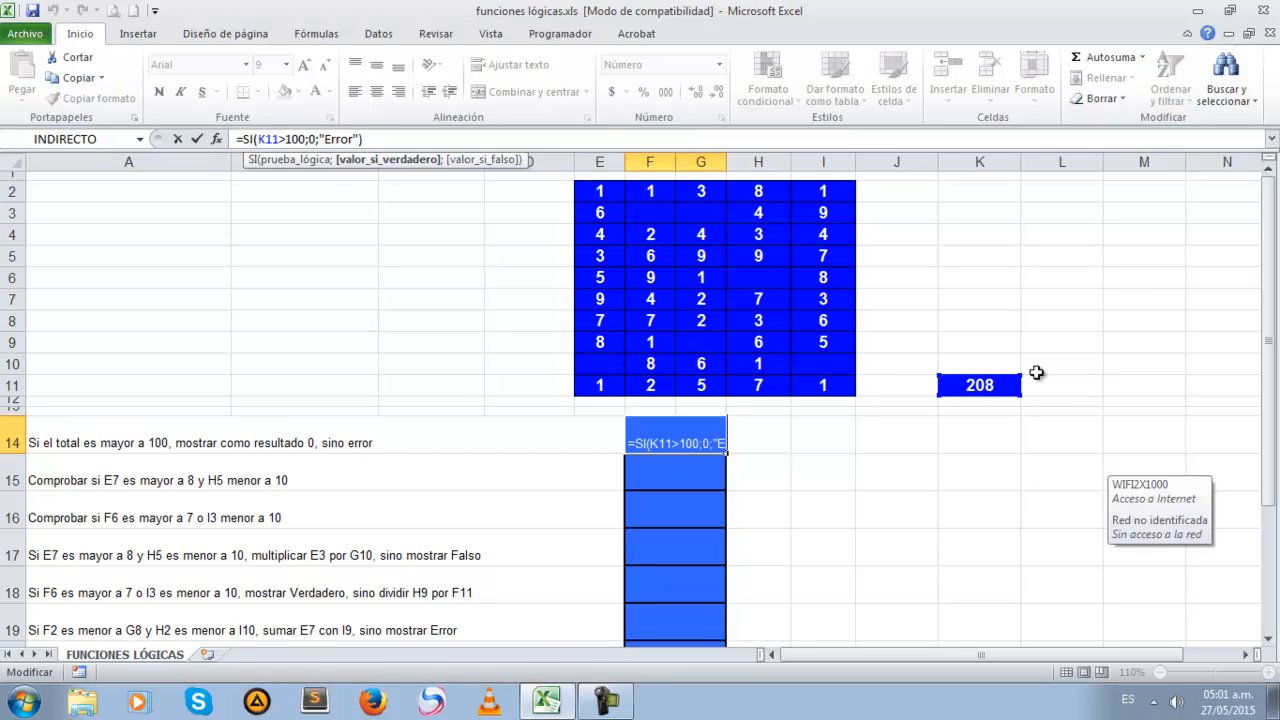
key("Return")
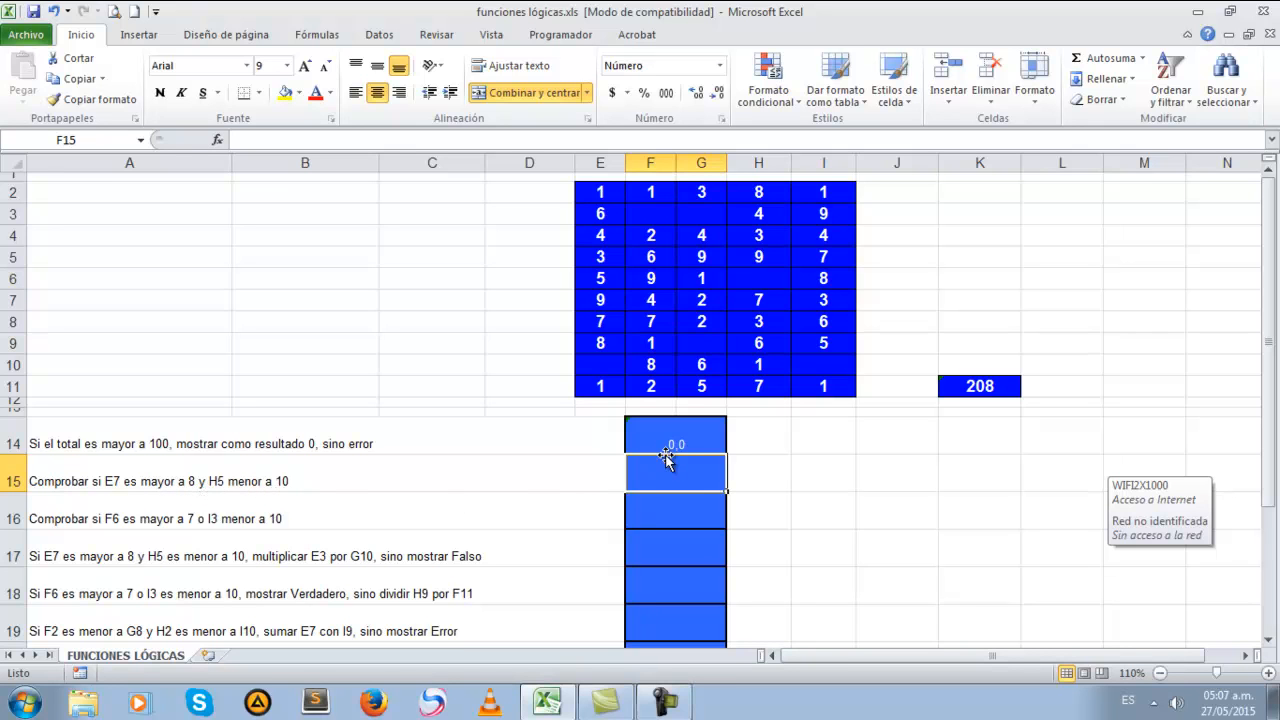
Begin a Y formula in cell F15 with E7>8 as the first condition
type("=")
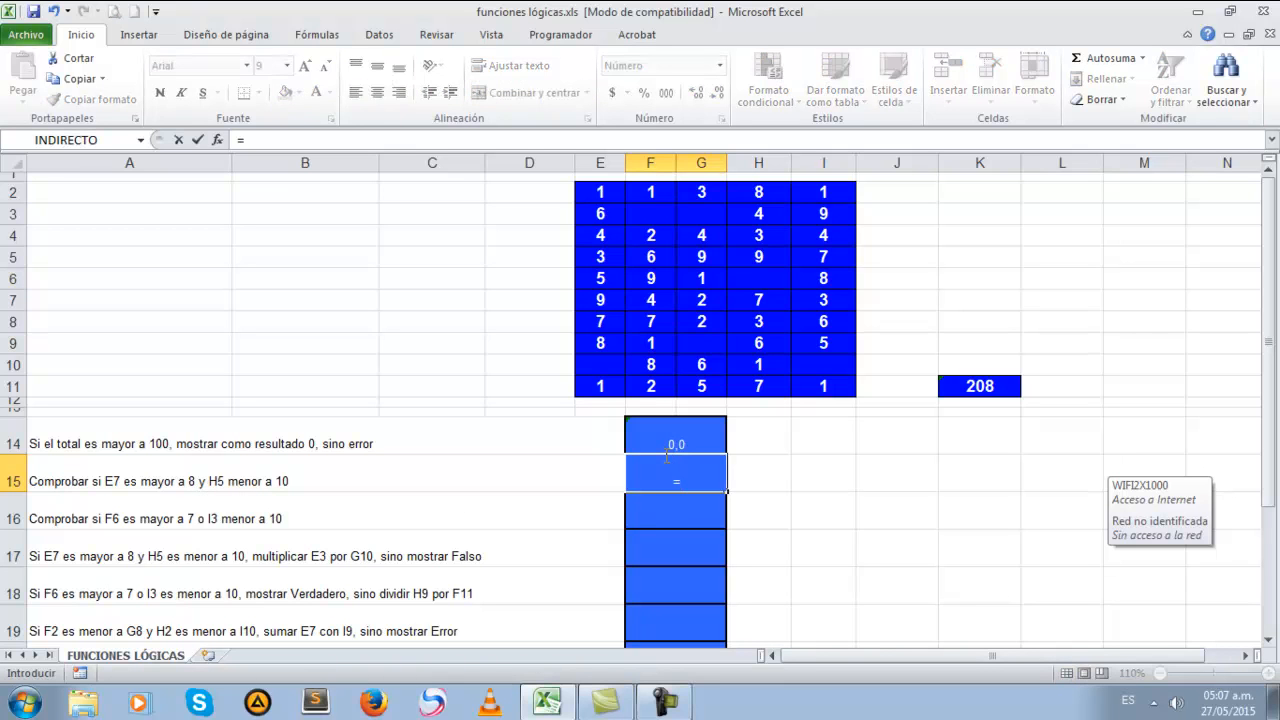
type("y(")
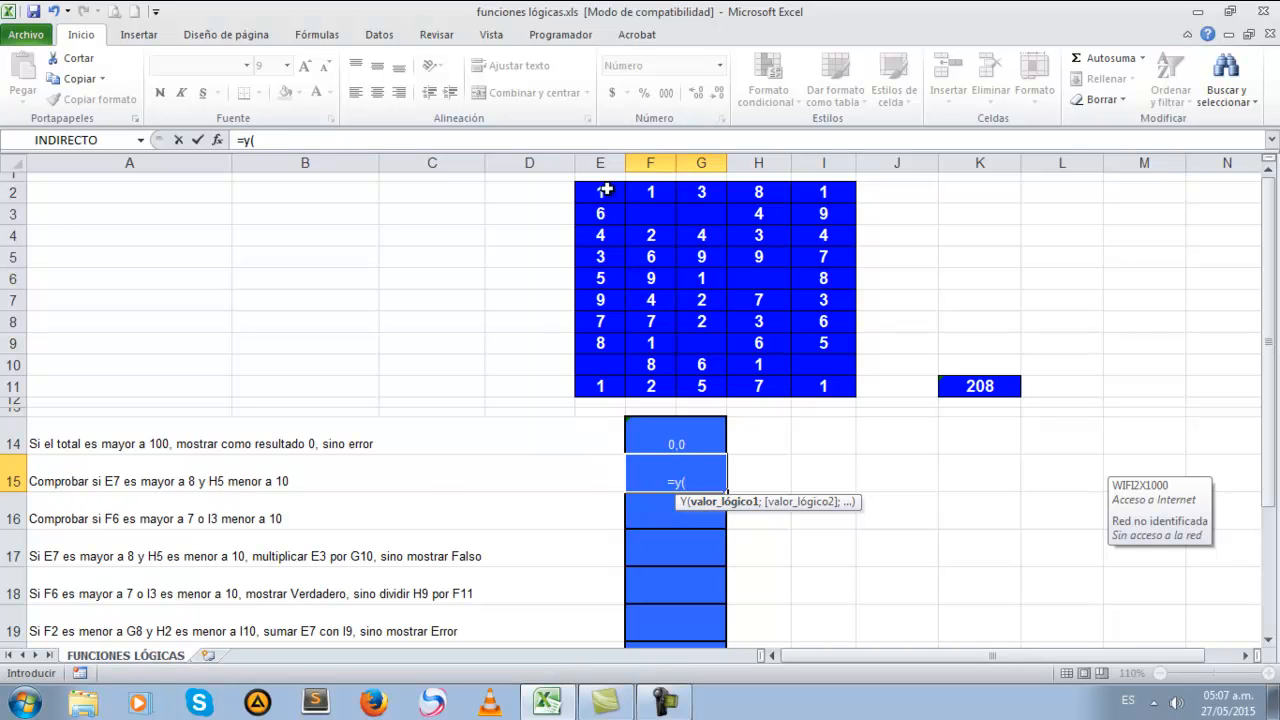
left_click(600, 300)
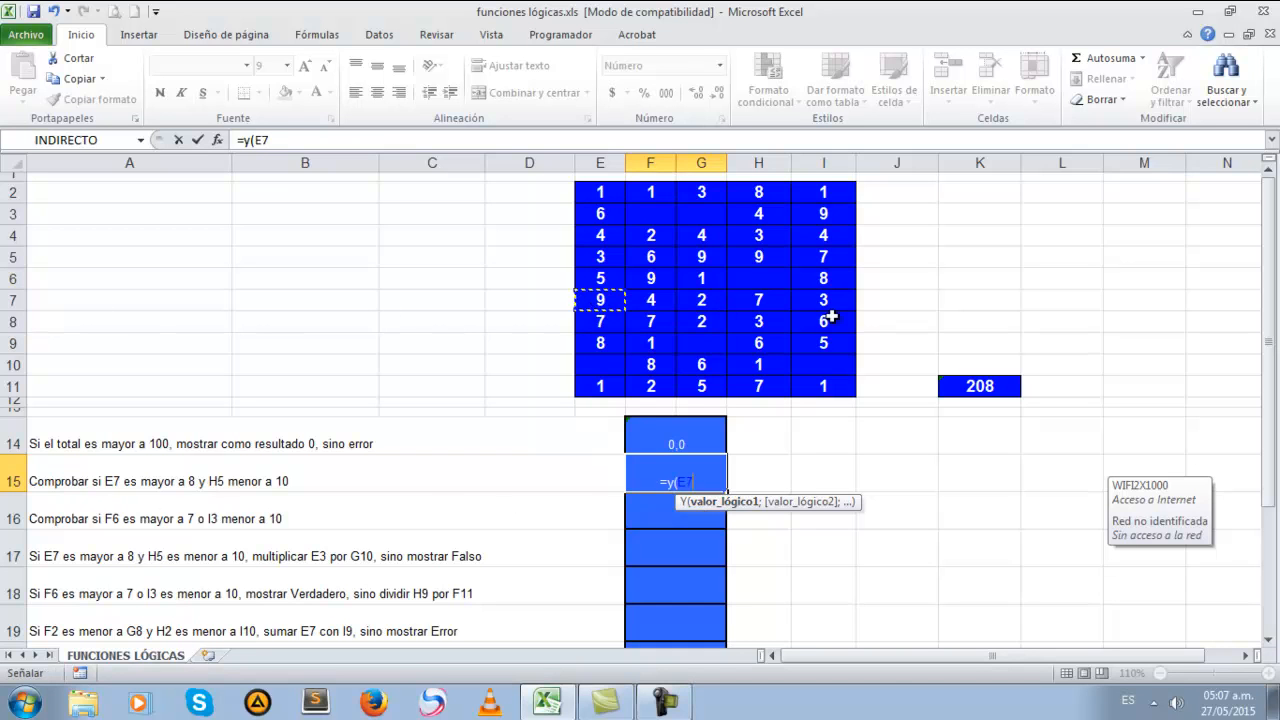
key("BackSpace")
key("BackSpace")
type("e7")
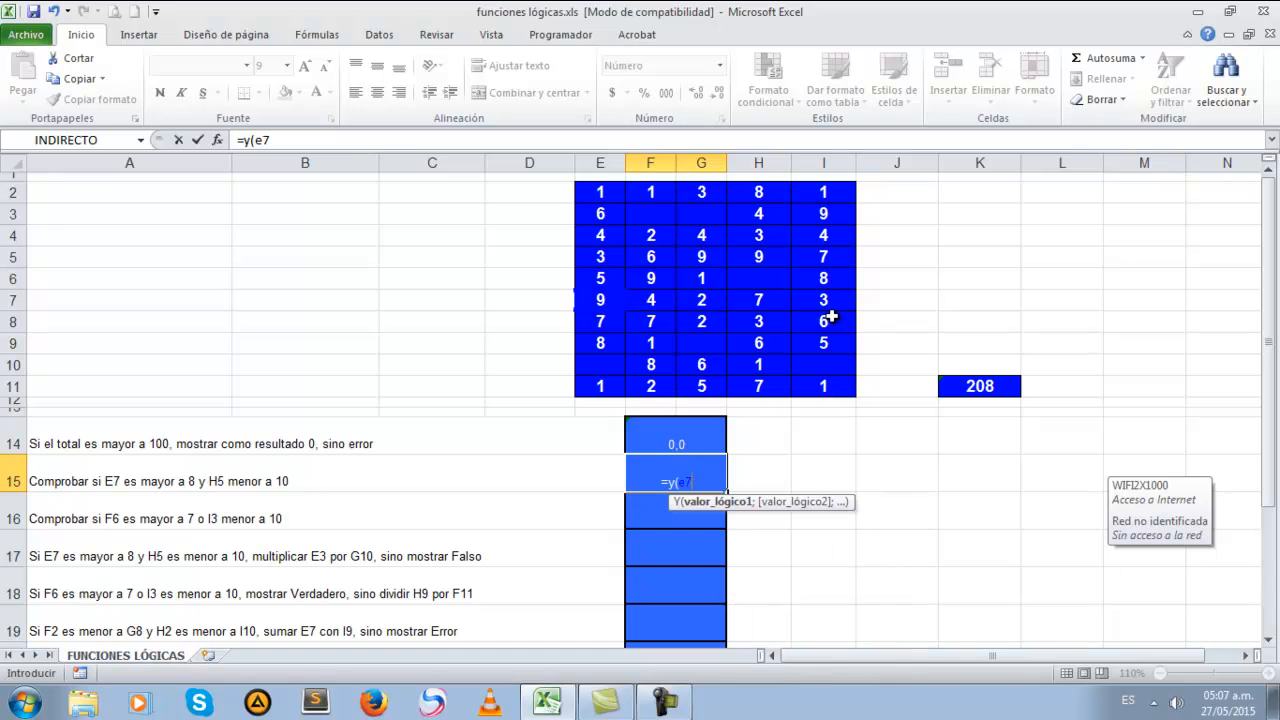
type(">8;")
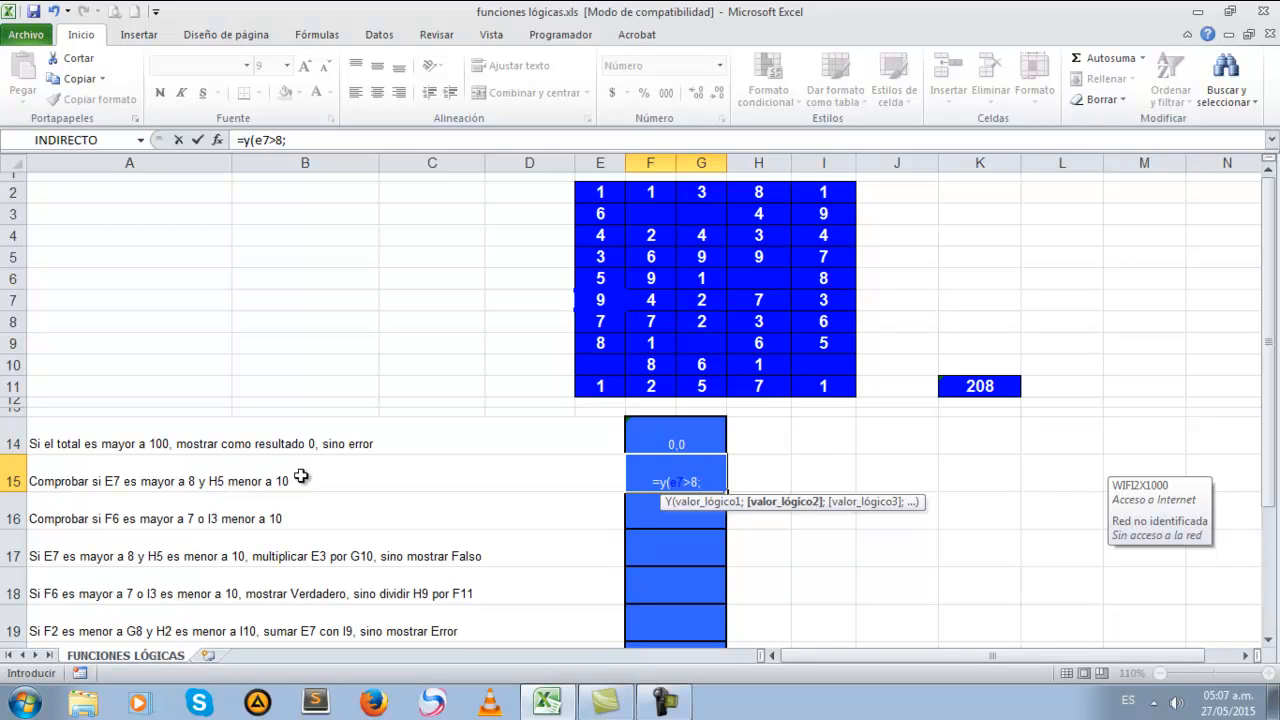
type("h5")
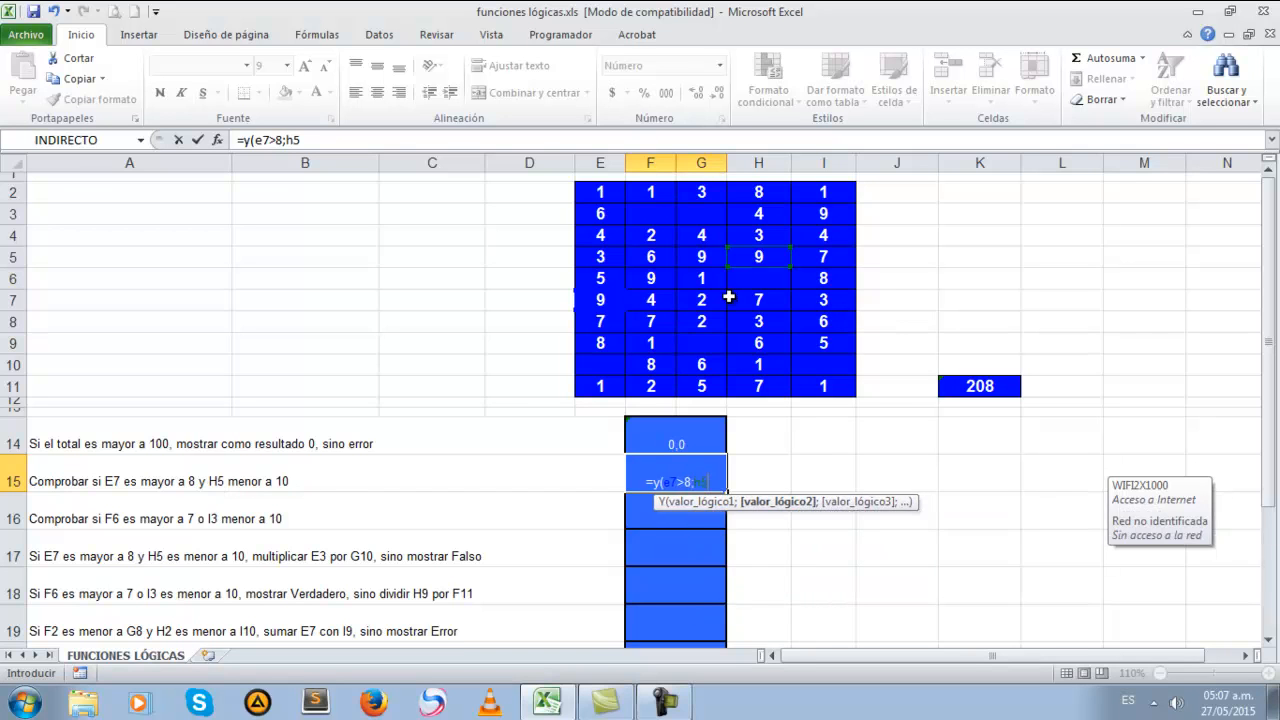
type("<")
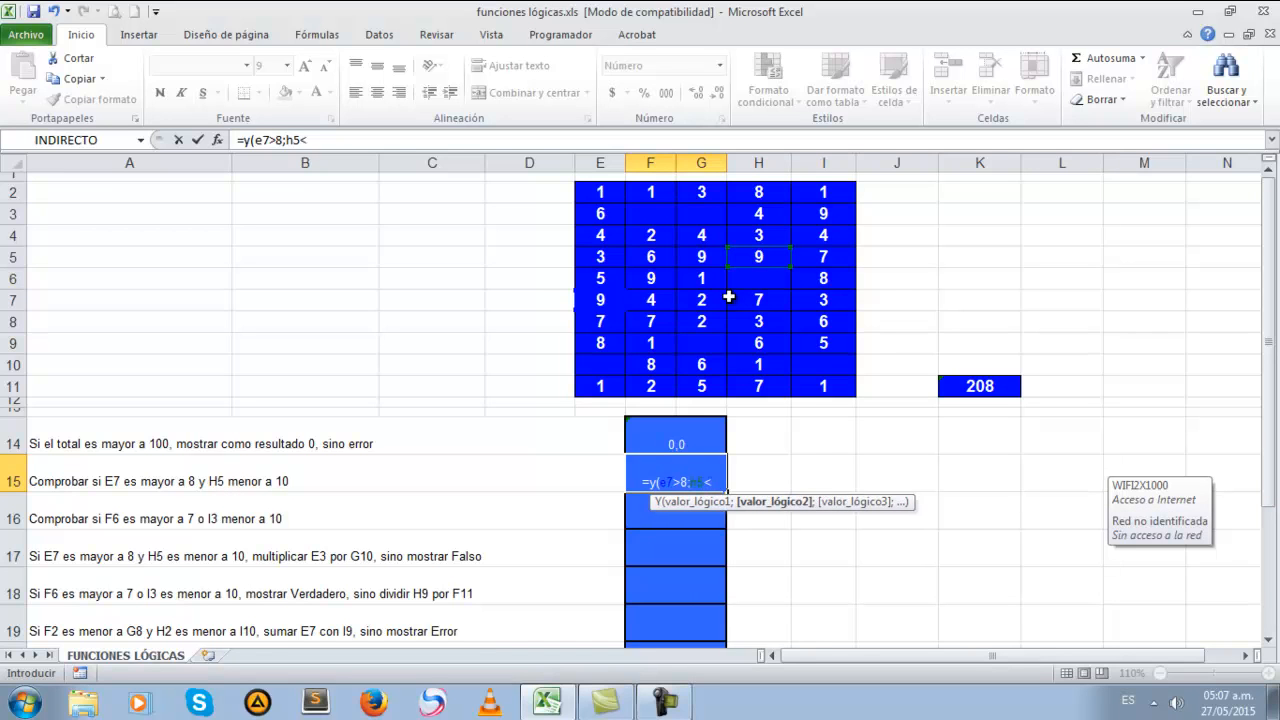
type("10)")
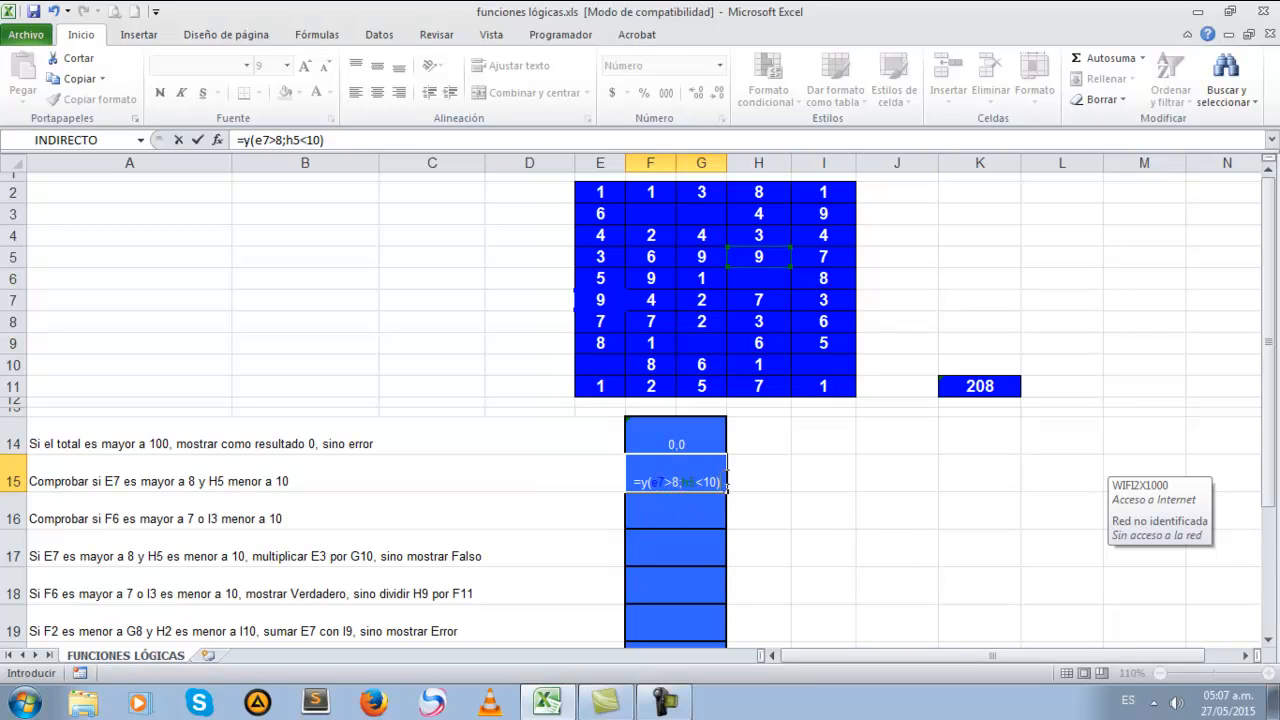
Complete the Y formula in F15 with the second condition H5<10, and check it against cell H5
left_click(341, 140)
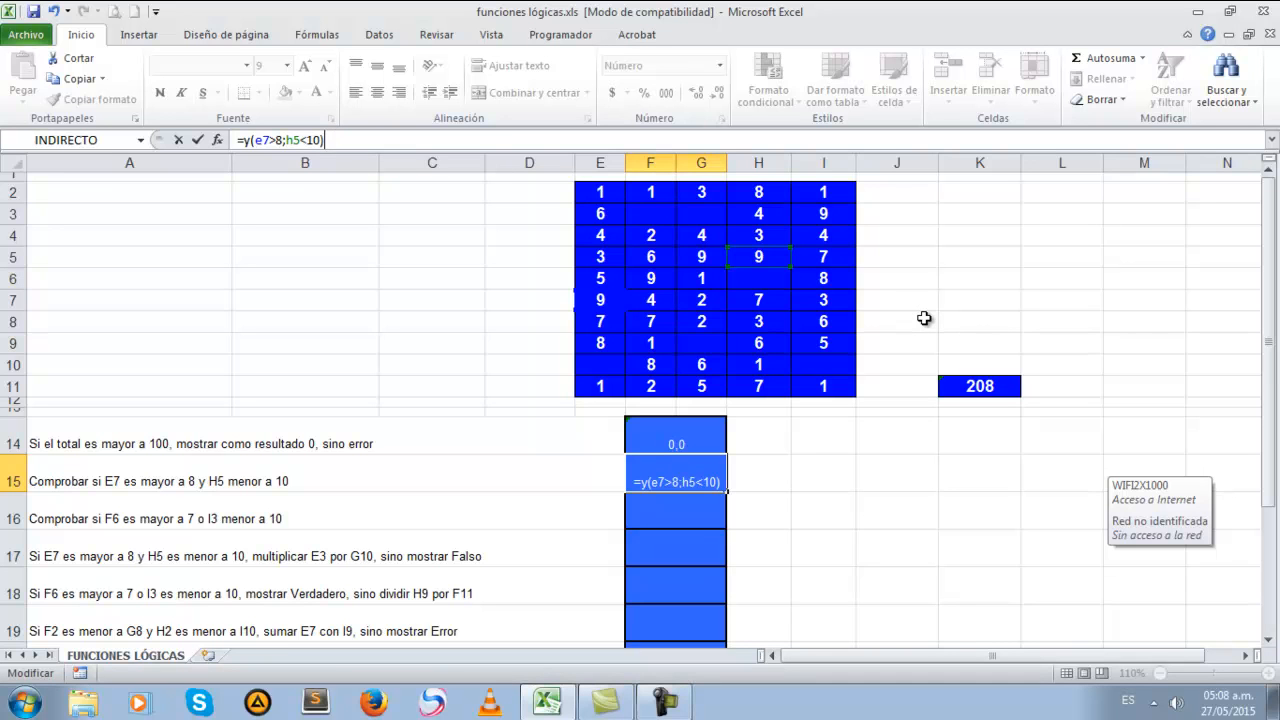
key("Return")
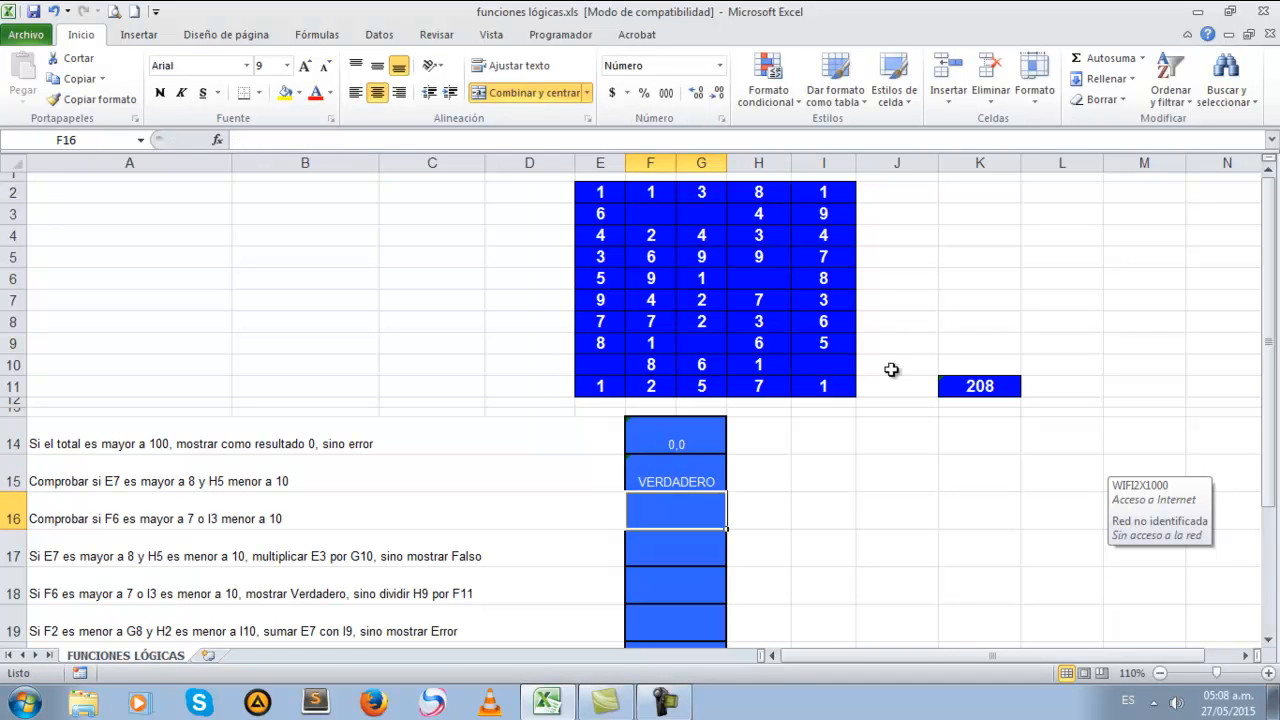
left_click(701, 468)
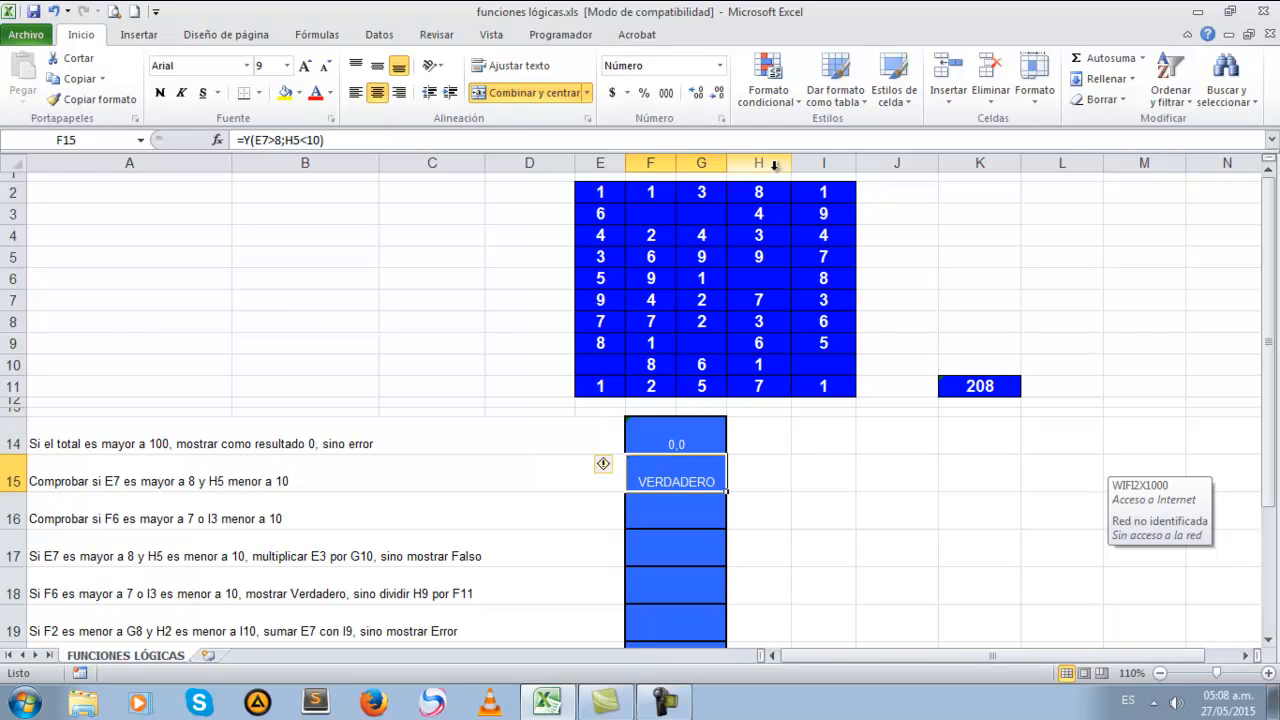
left_click(778, 257)
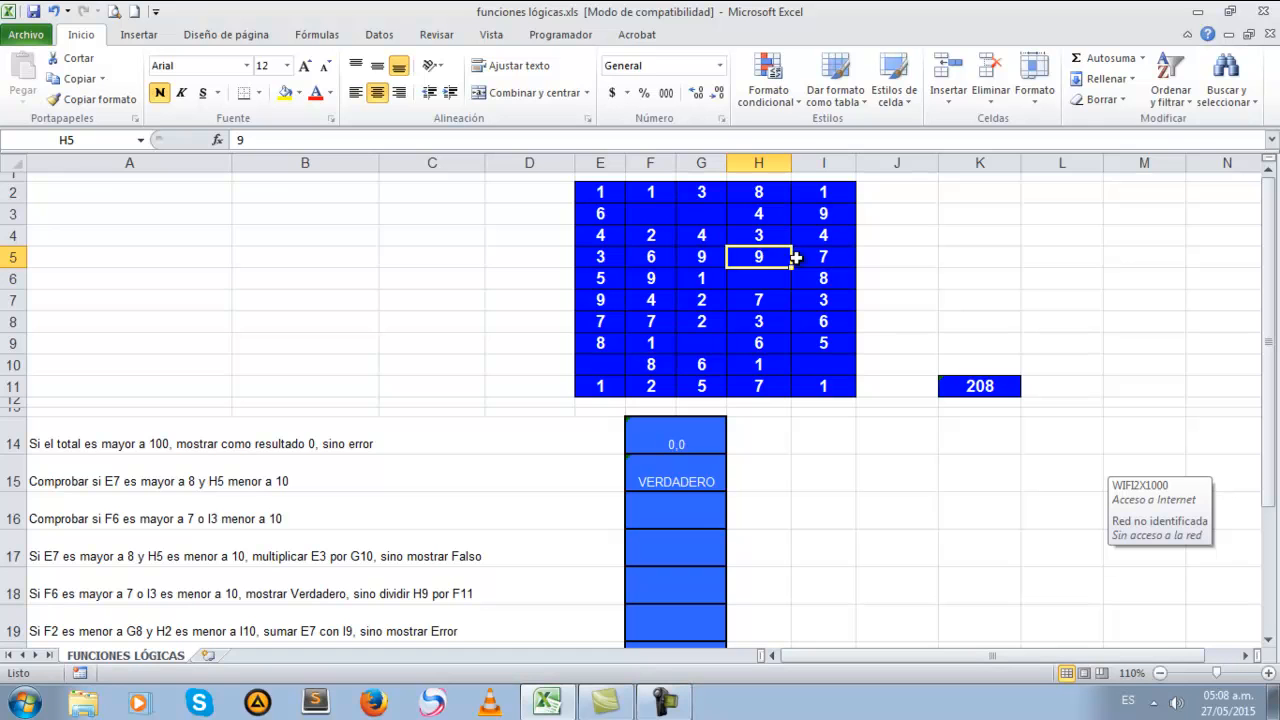
left_click(672, 481)
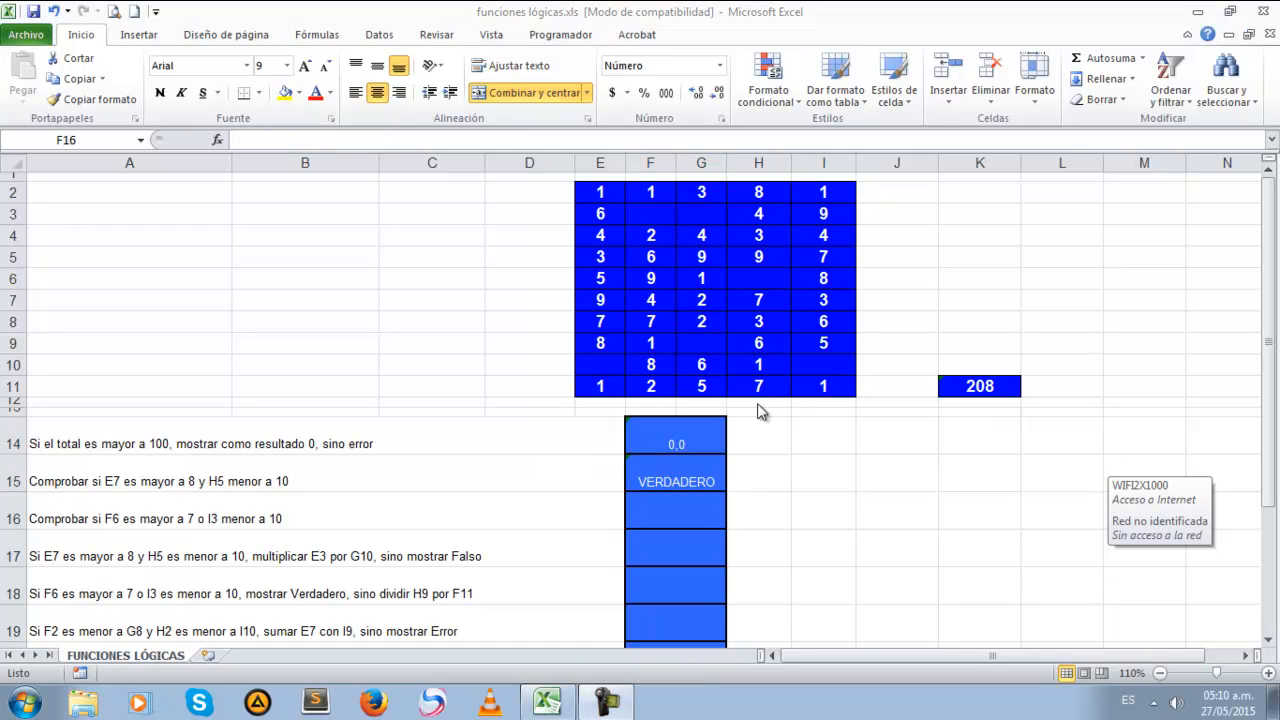
Begin an O formula in cell F16 with F6>7 as the first condition
left_click(645, 508)
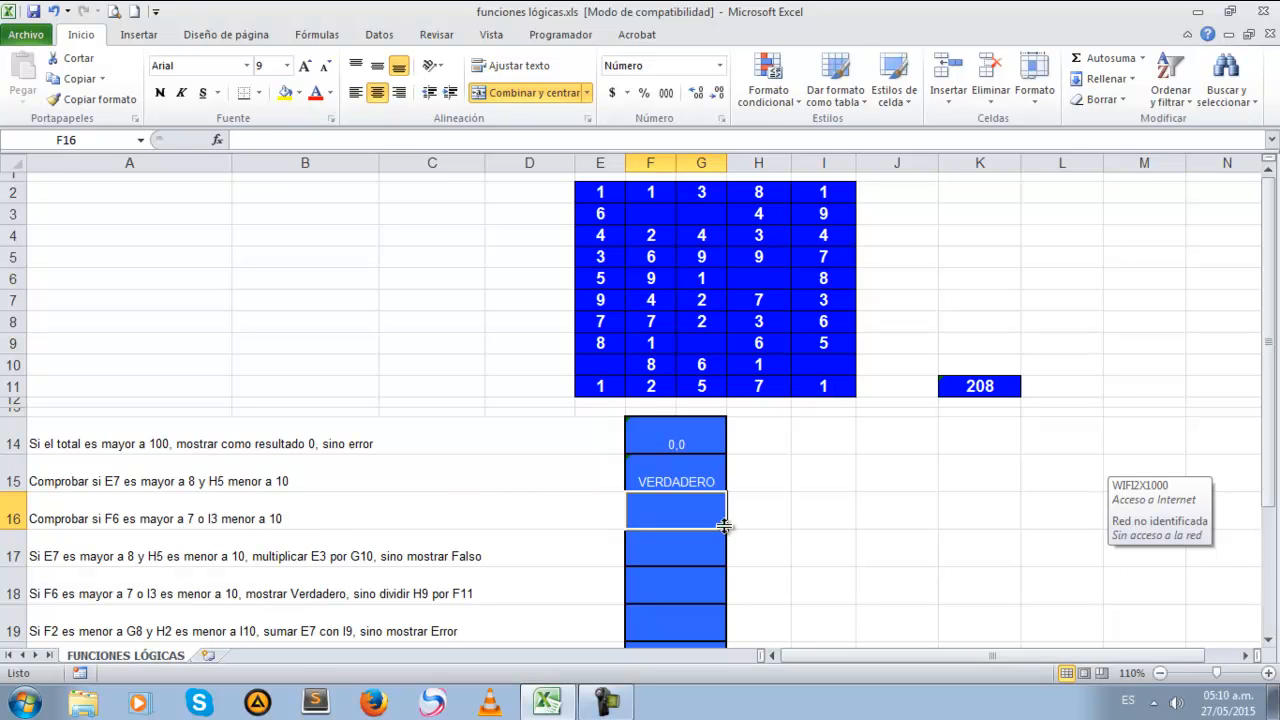
type("=o")
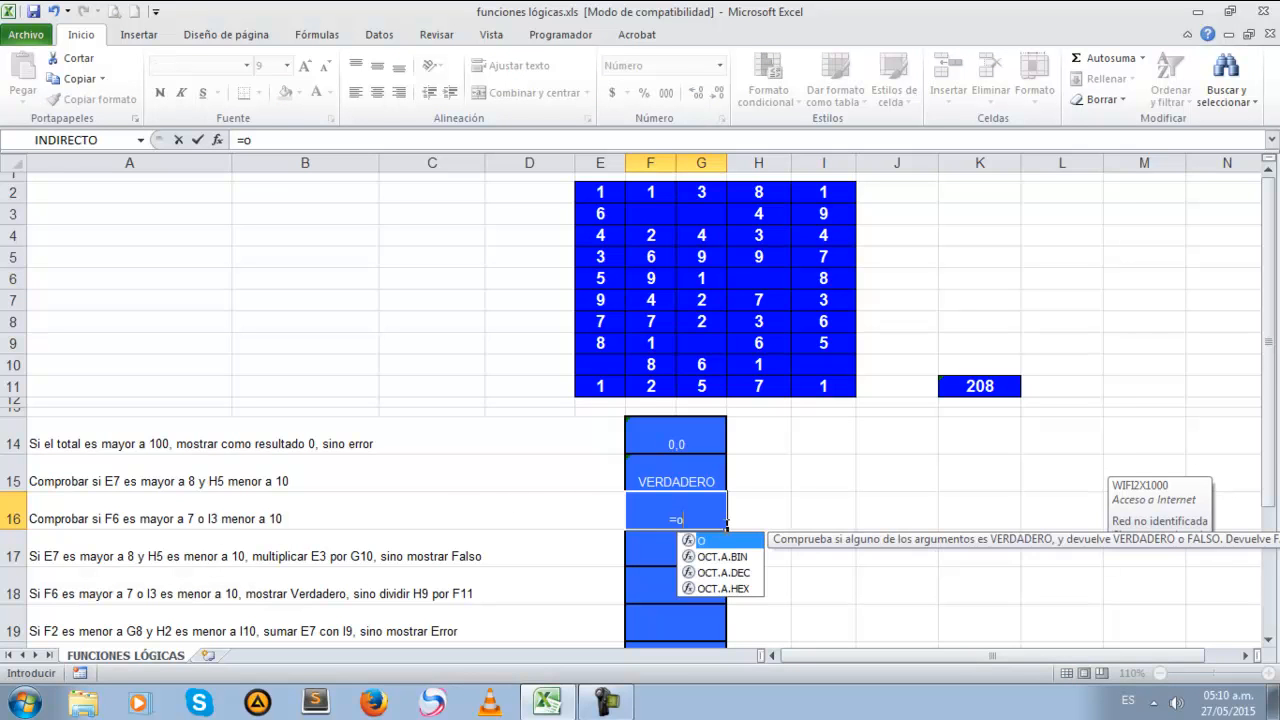
type("(")
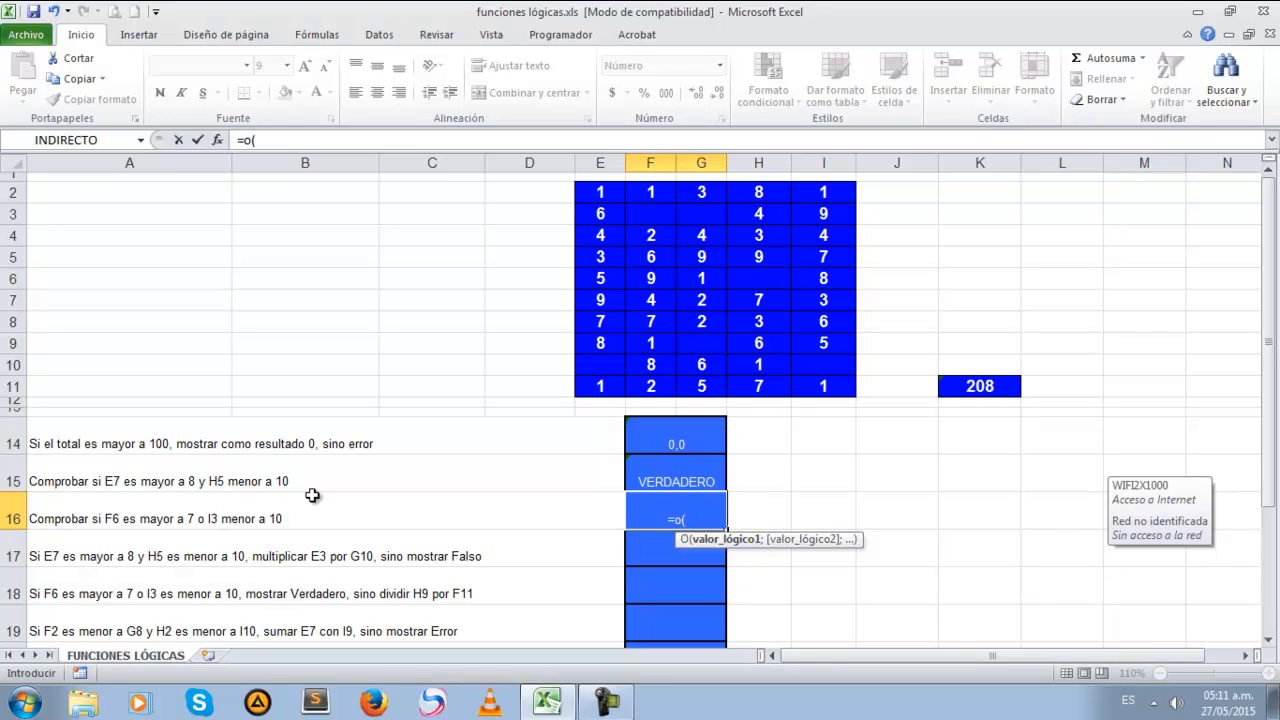
type("f6")
key("BackSpace")
key("BackSpace")
left_click(651, 277)
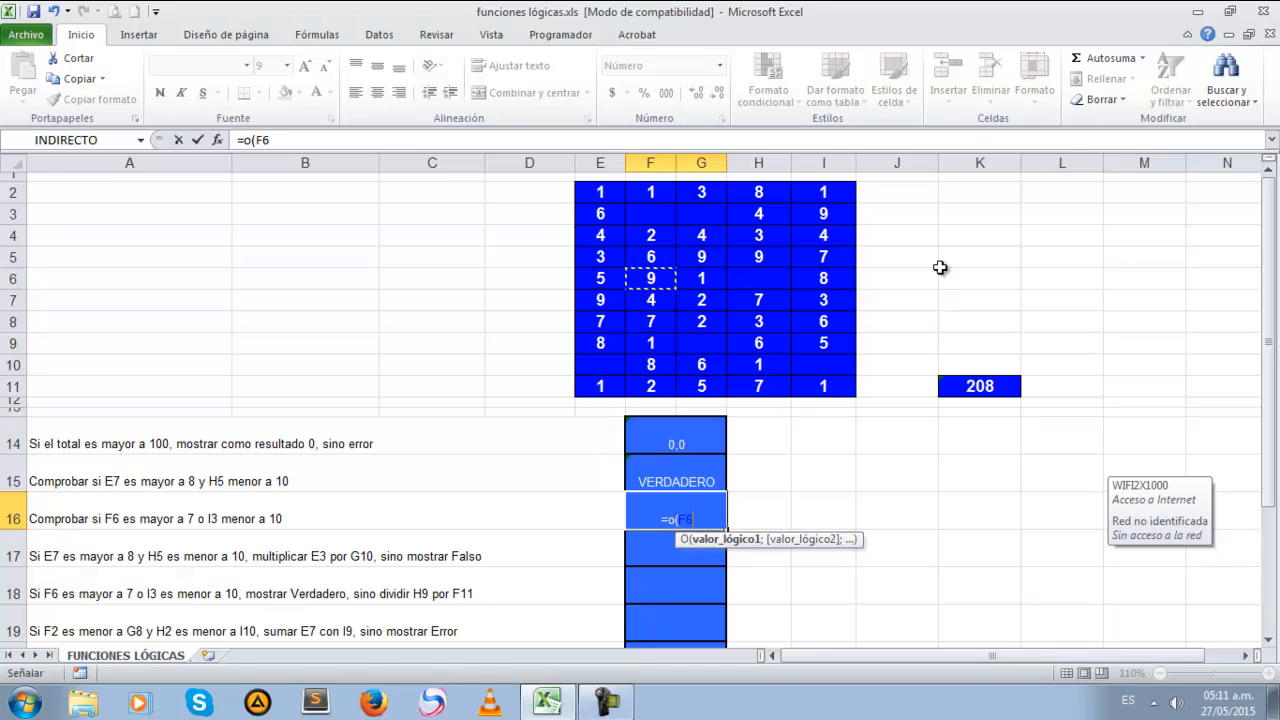
type(">7")
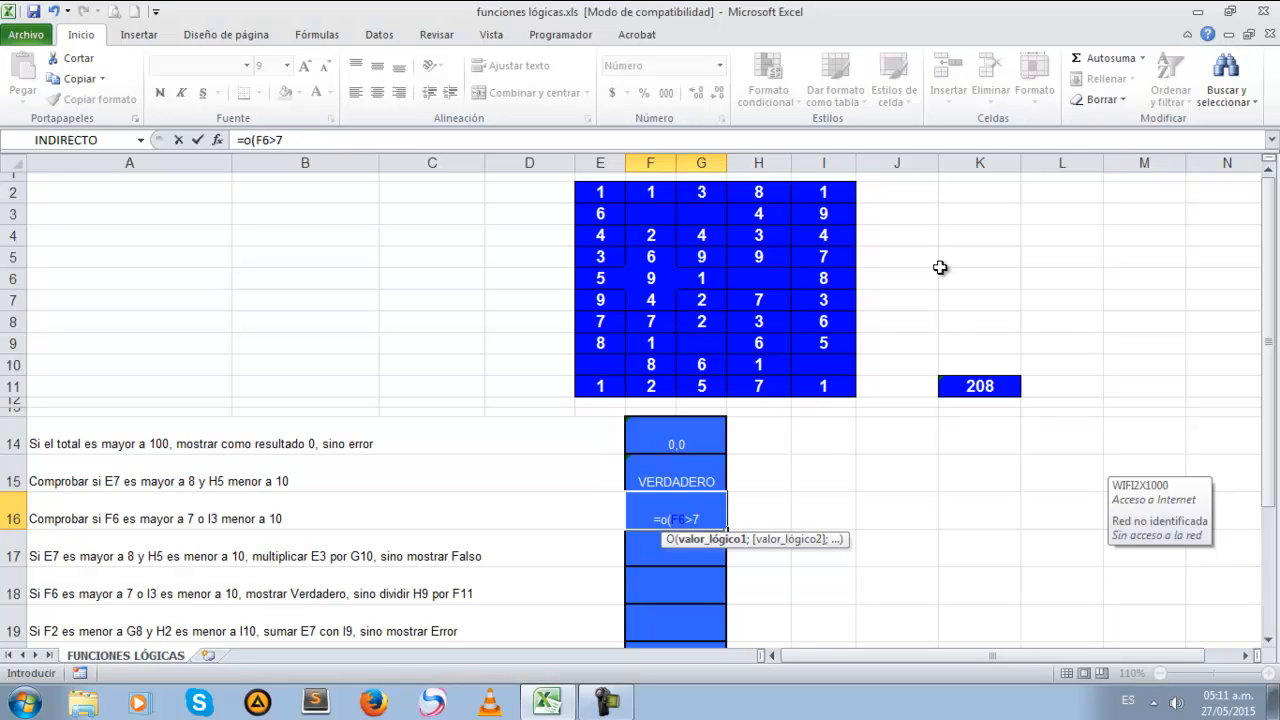
type(";")
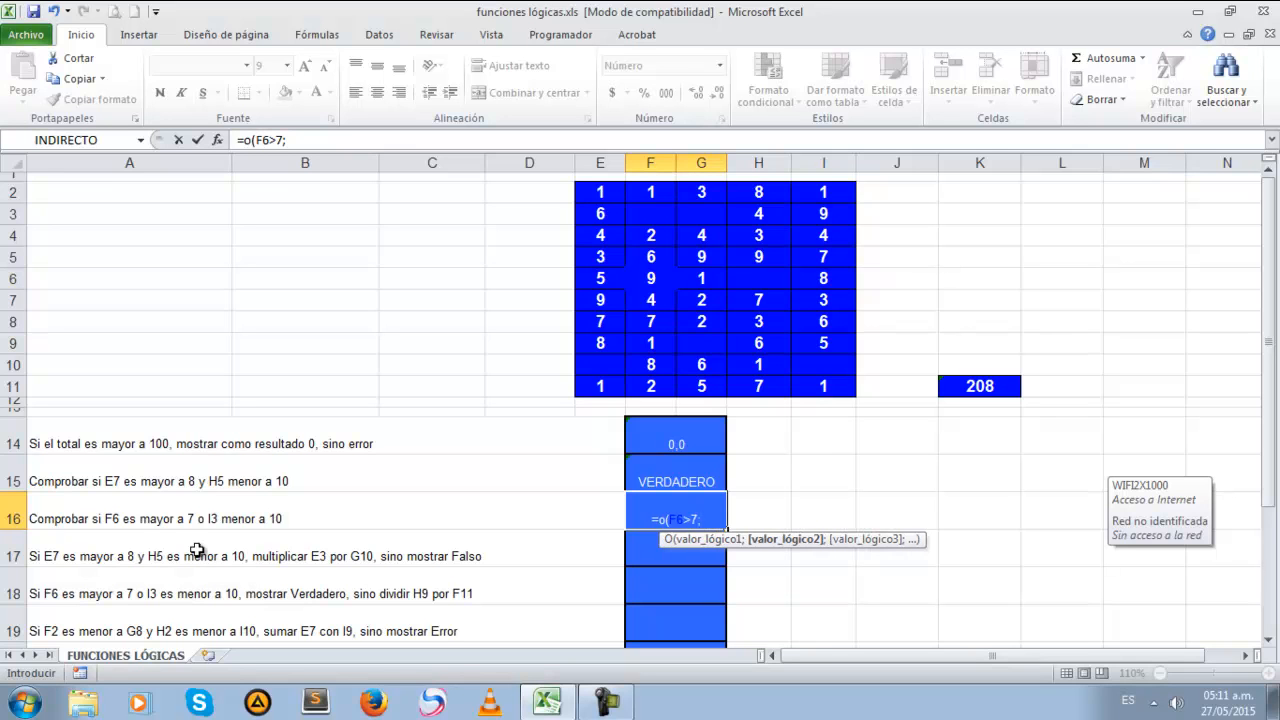
Complete the O formula in F16 with the second condition I3<10, and check it against cells F6 and I3
left_click(824, 211)
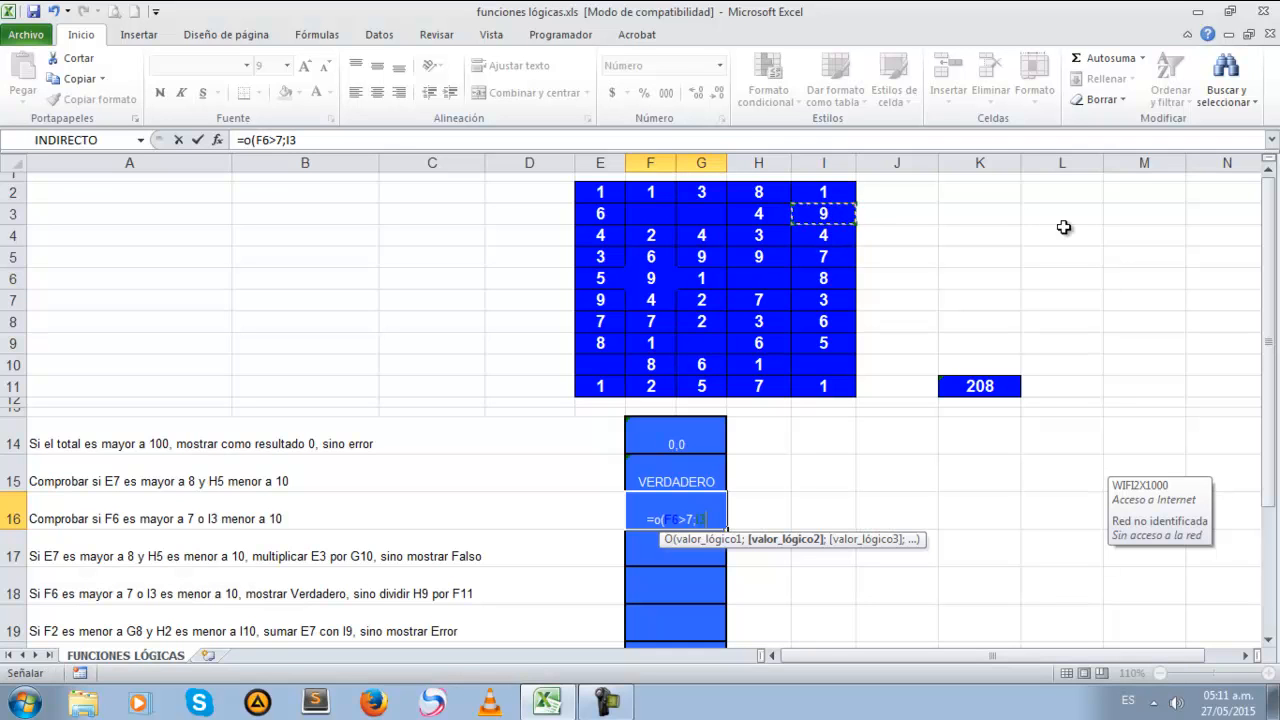
type("<")
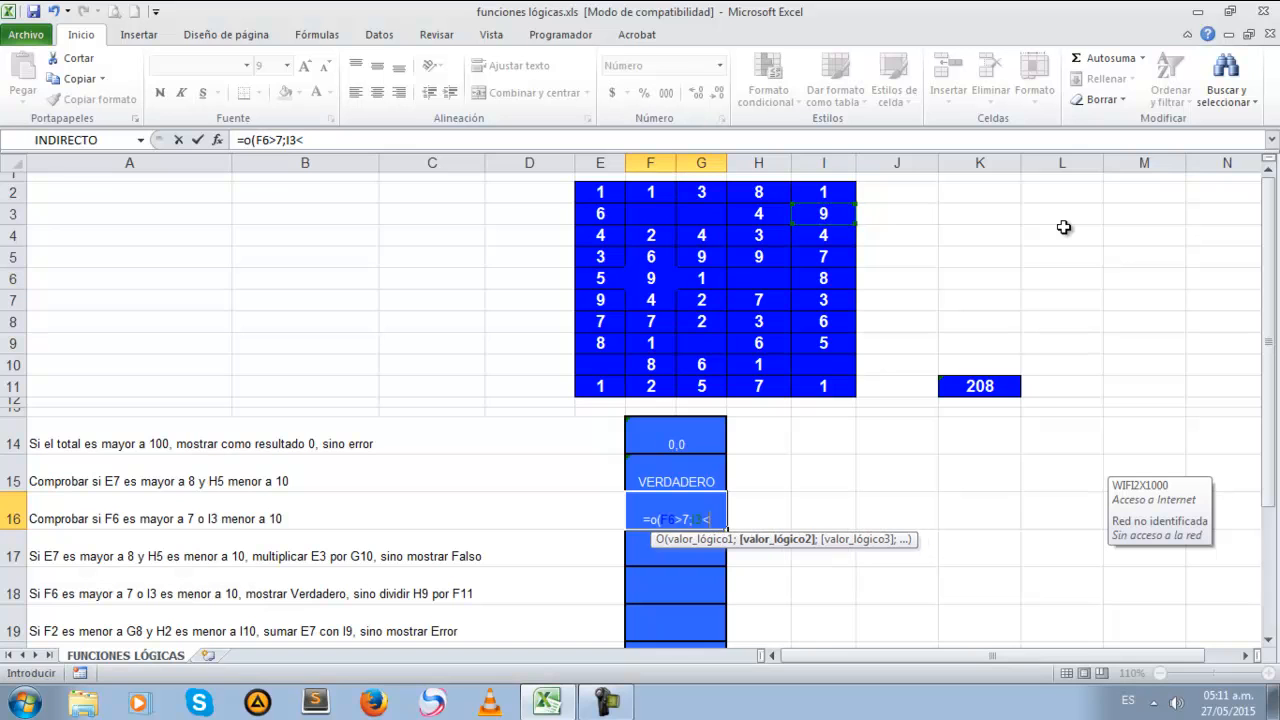
type("10)")
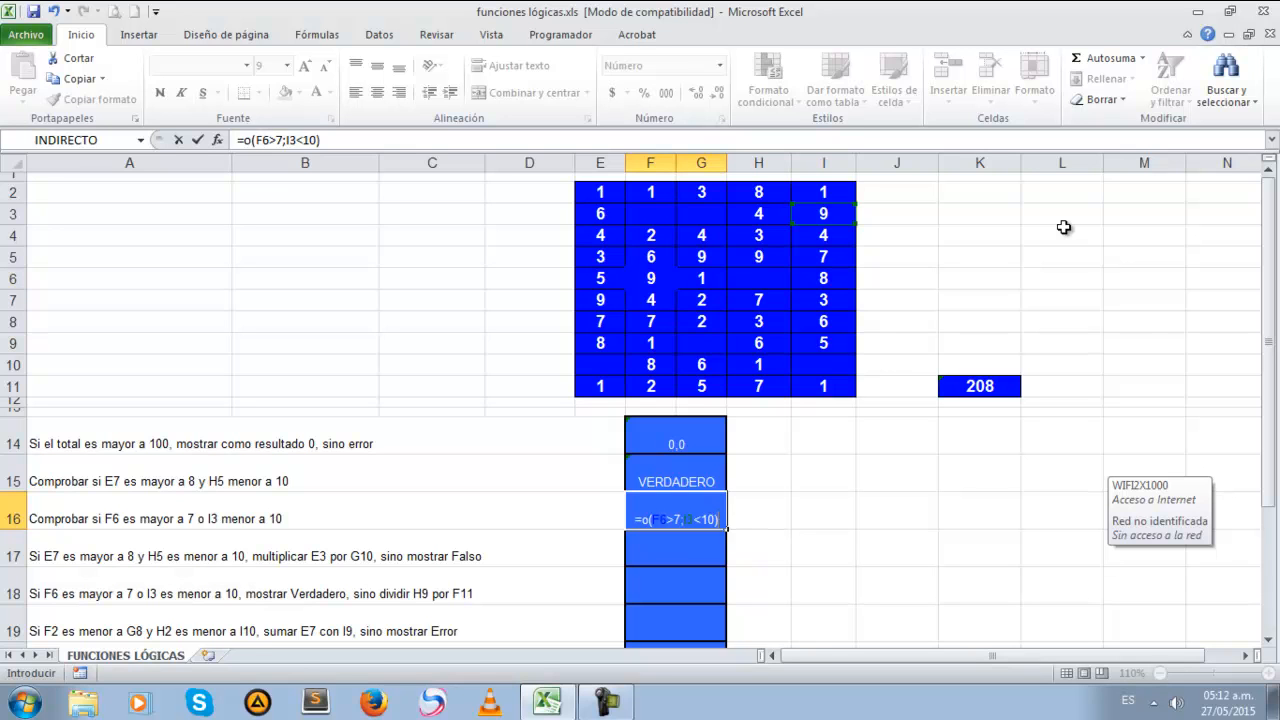
key("Return")
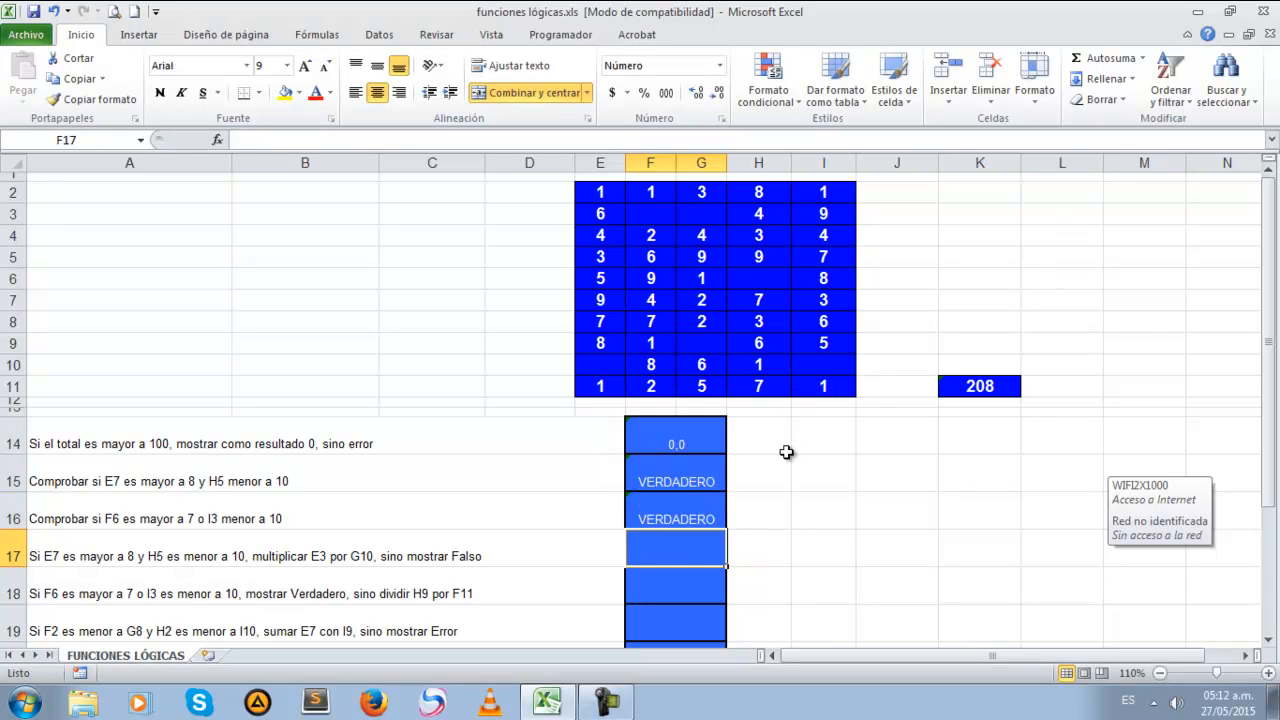
left_click(659, 513)
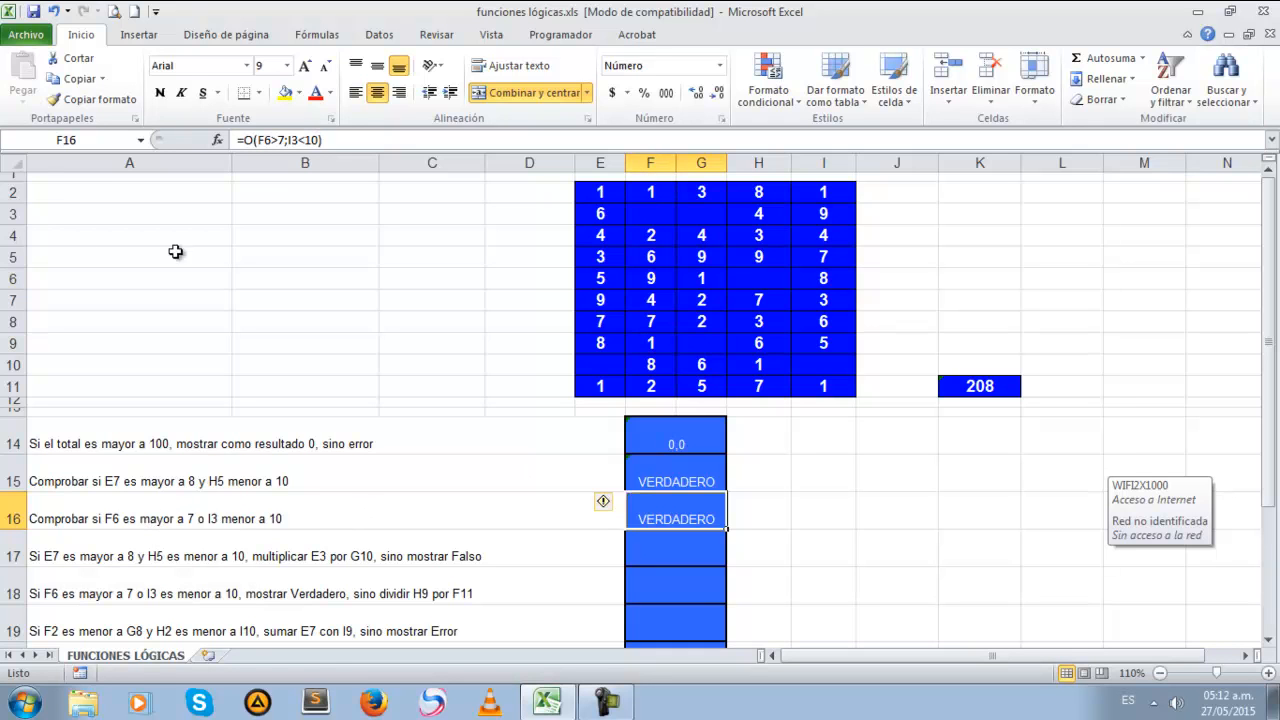
left_click(652, 280)
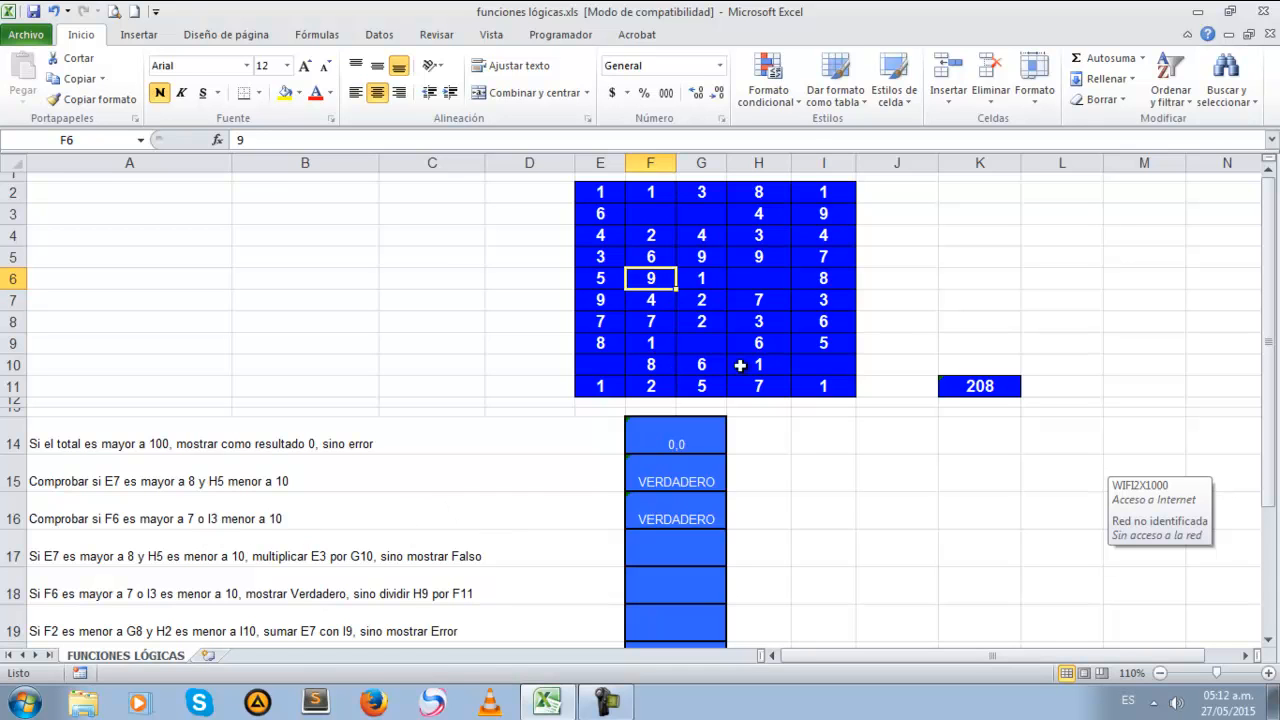
left_click(824, 213)
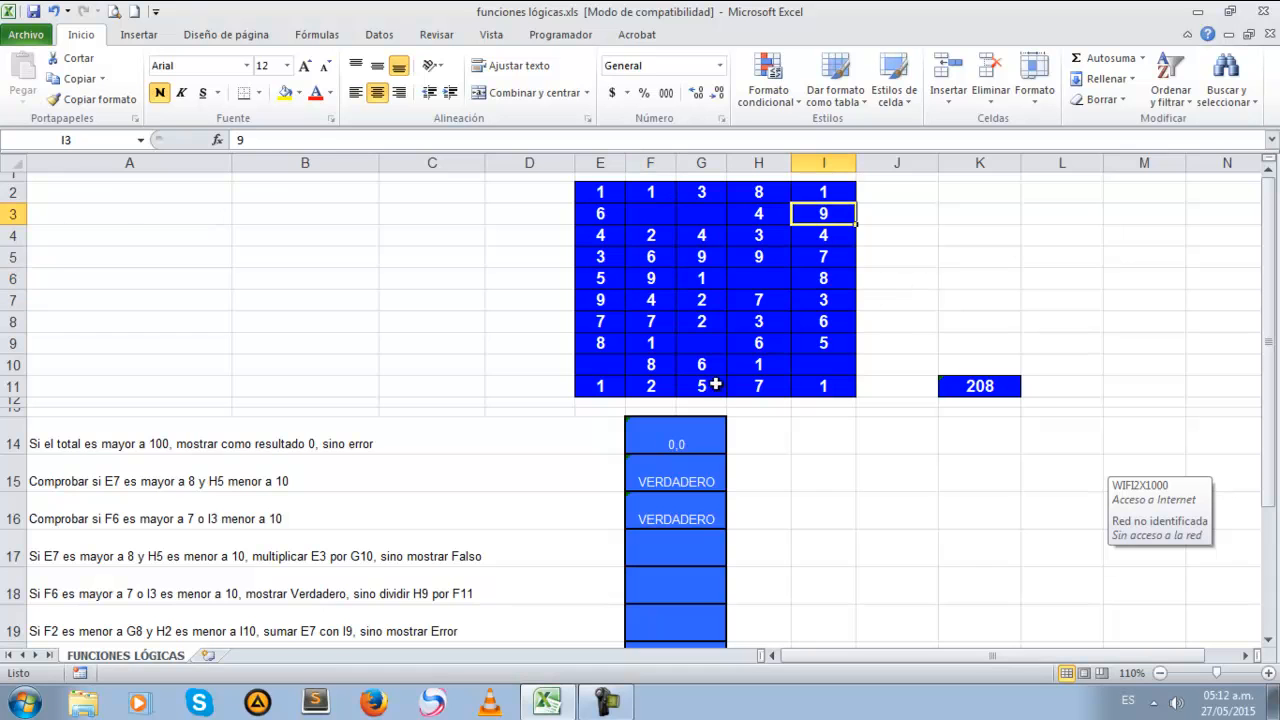
Begin an SI formula in cell F17 with a nested Y function as its logical test
left_click(694, 521)
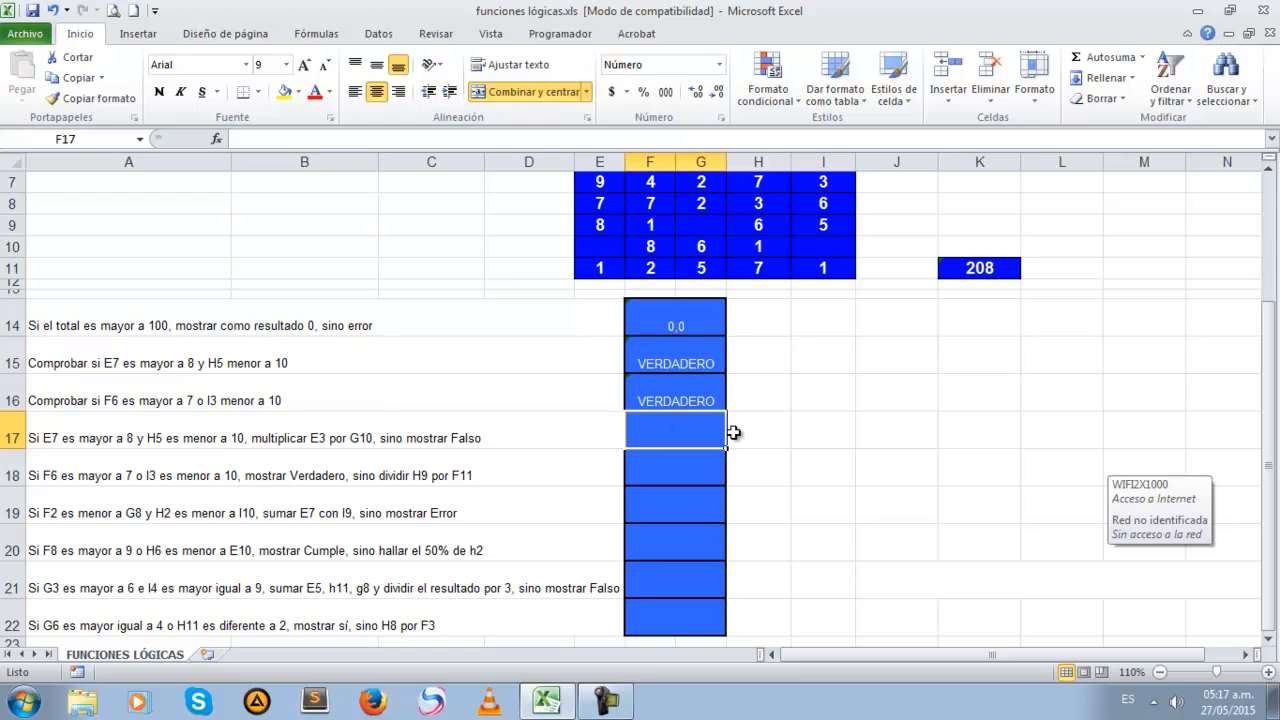
type("=")
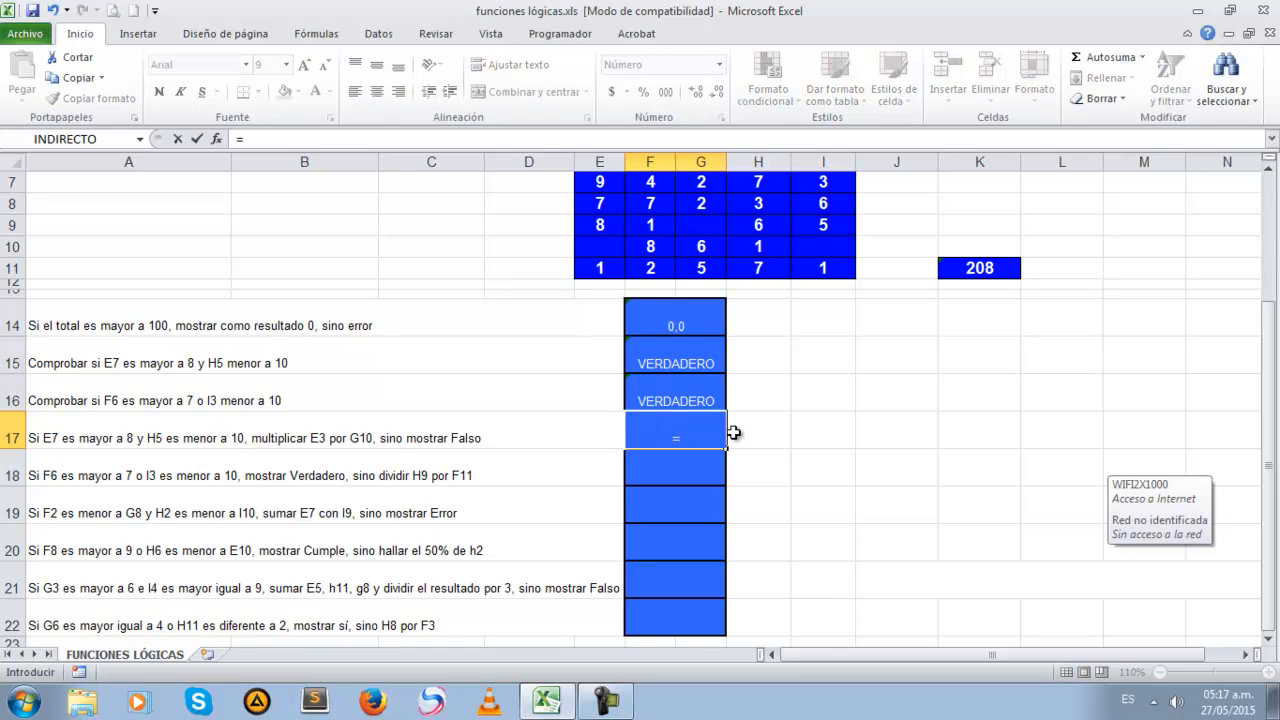
type("si")
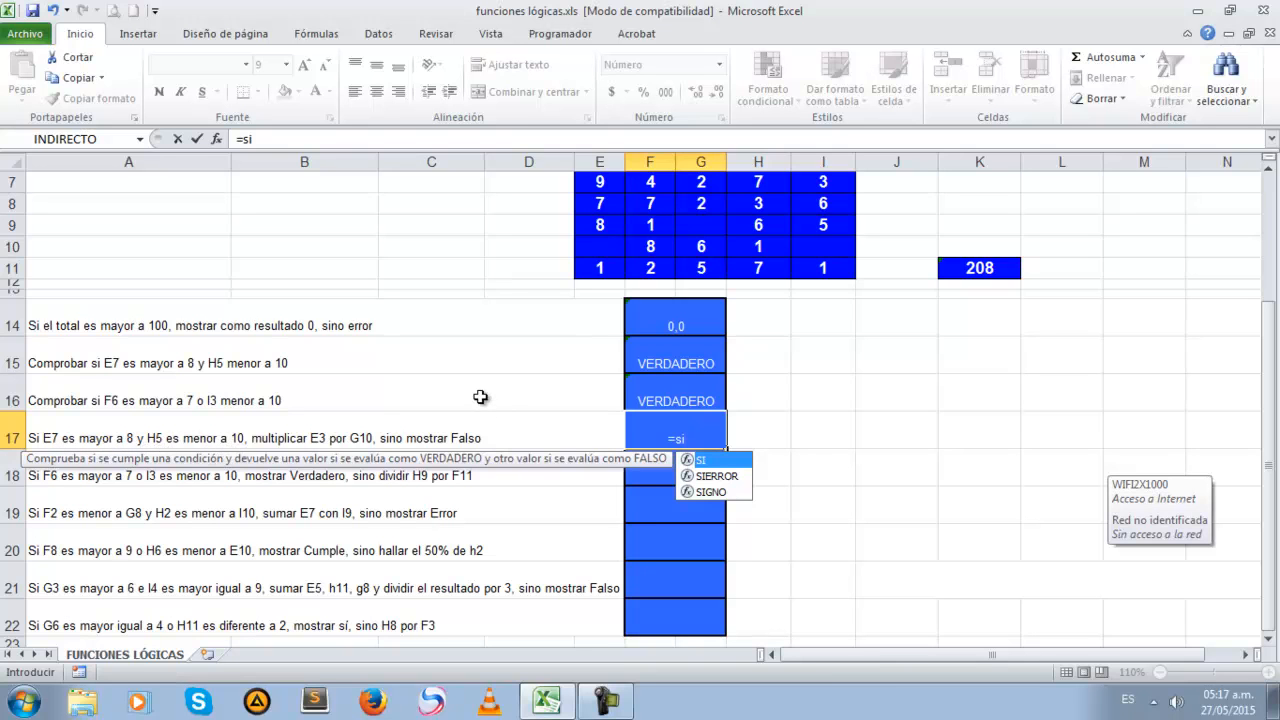
type("(")
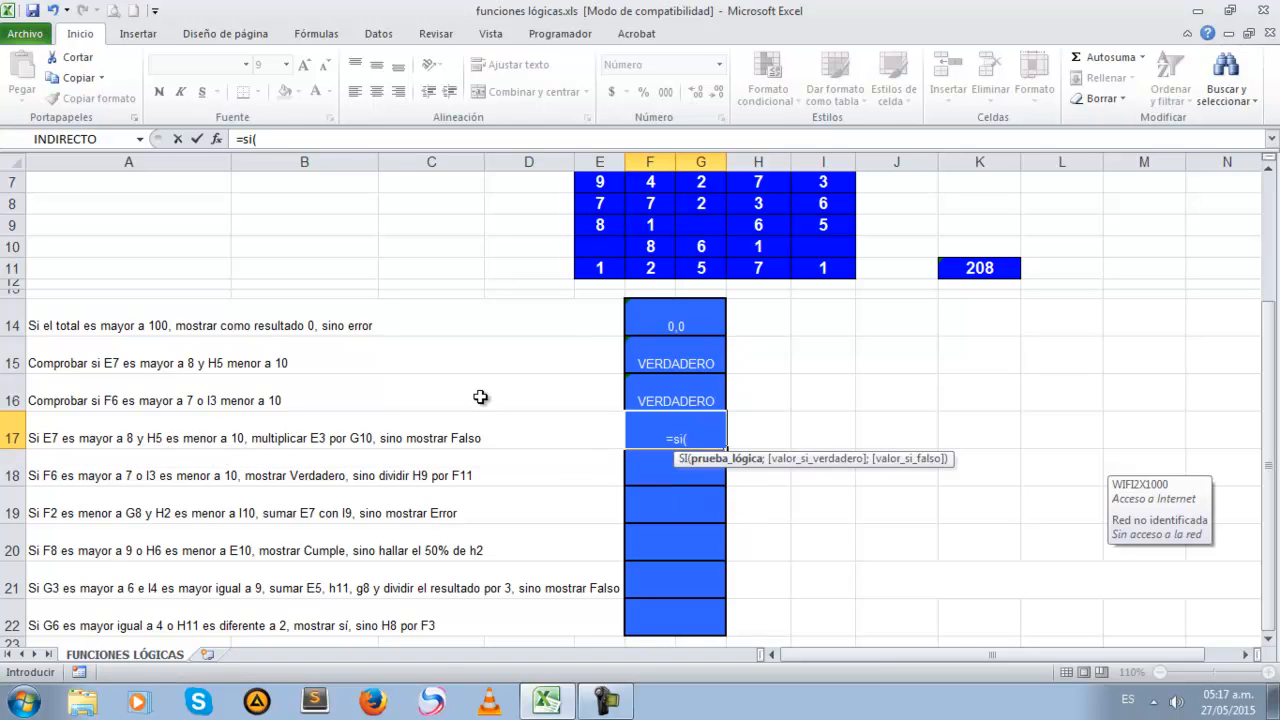
type("y(")
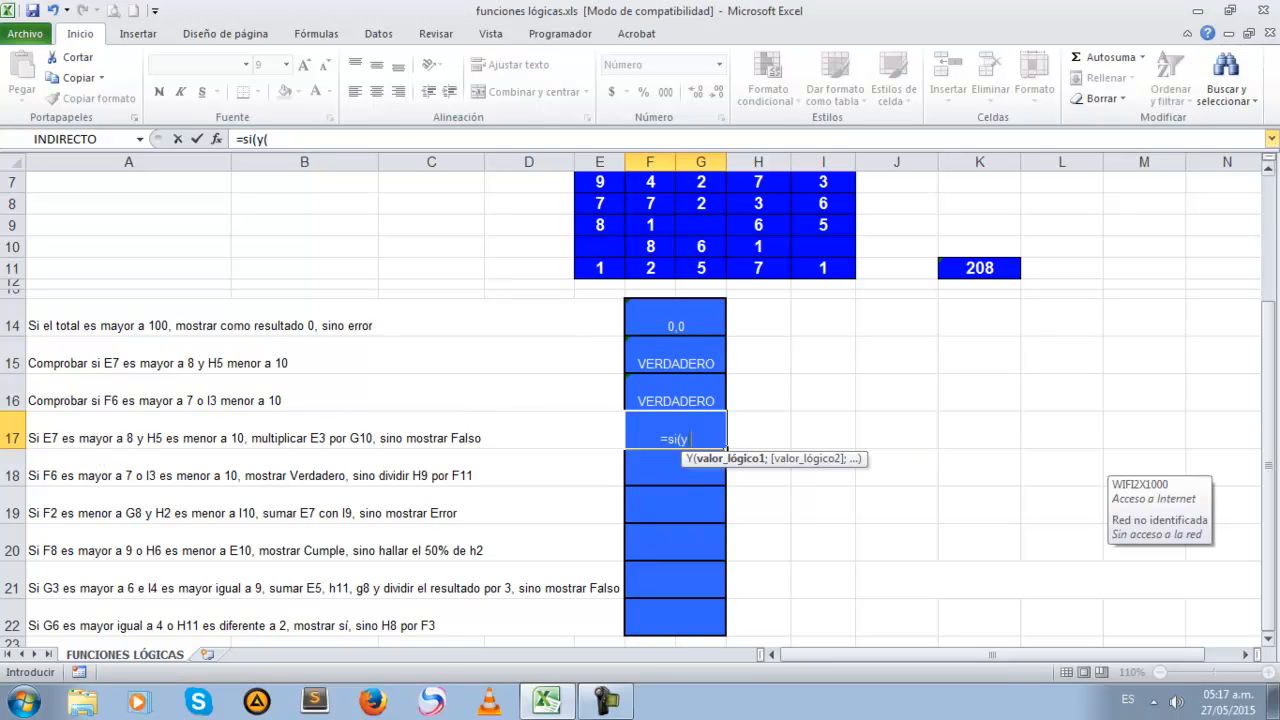
Enter E7>8 as the first condition of the nested Y function in F17
left_click(1271, 176)
left_click(1271, 176)
left_click(1271, 176)
left_click(1271, 176)
left_click(1271, 176)
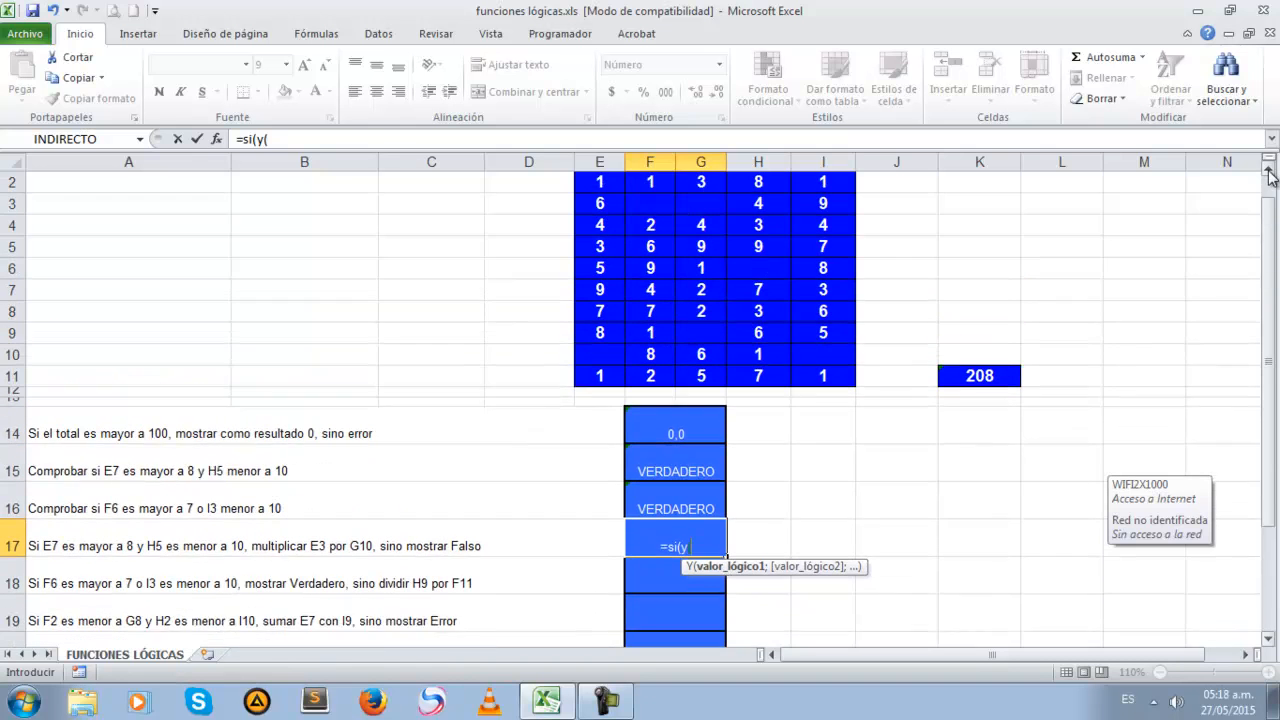
left_click(1271, 176)
left_click(598, 299)
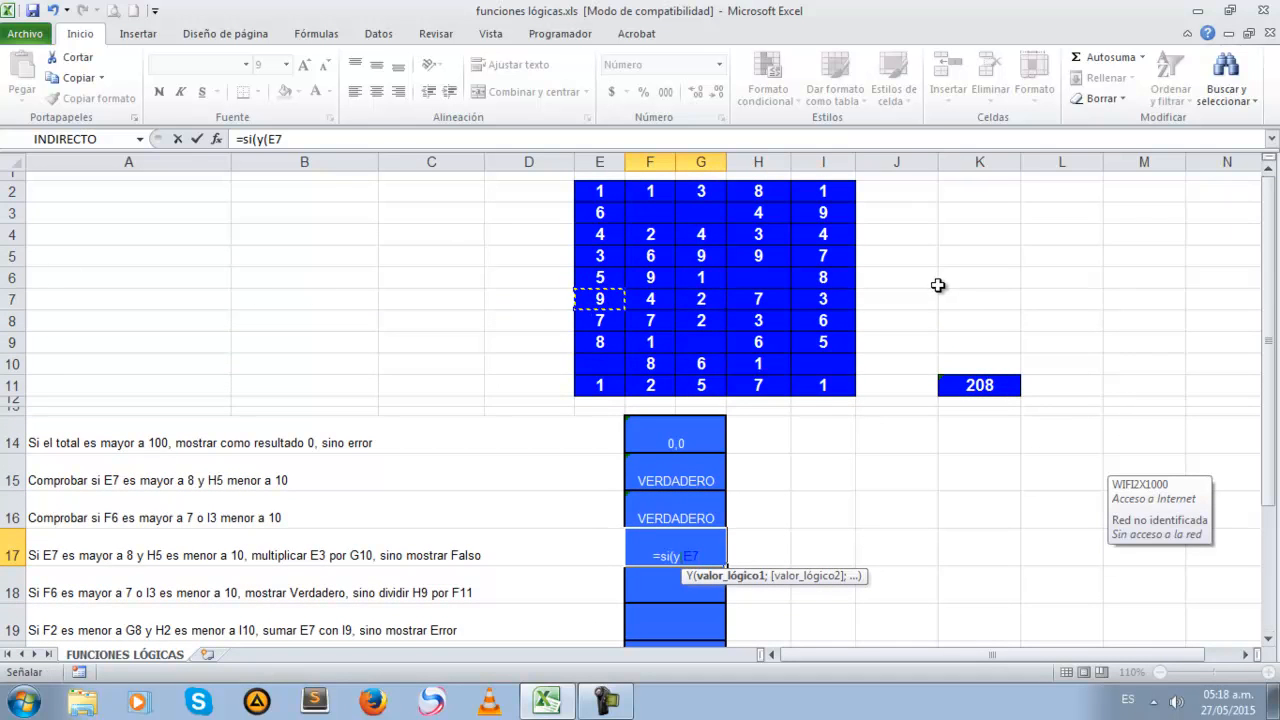
type(">8;")
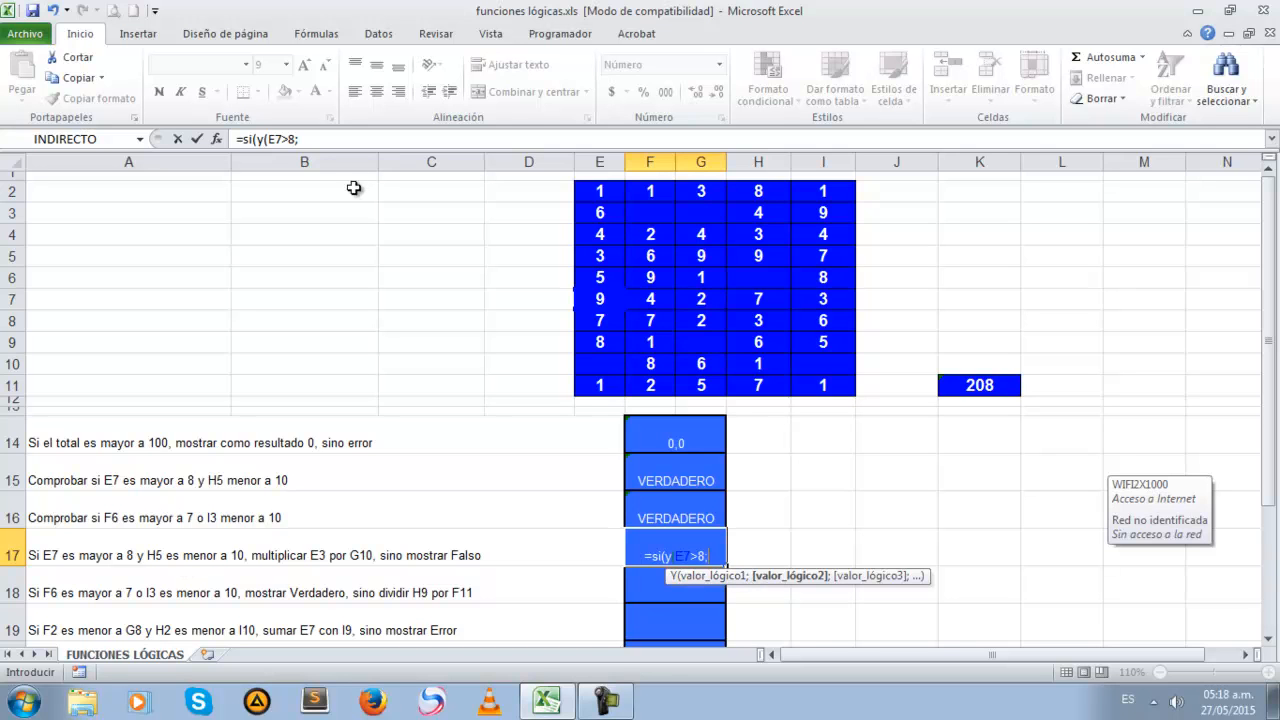
Add H5<10 as the second condition in F17 and close the nested Y test
mouse_move(713, 453)
type("h5")
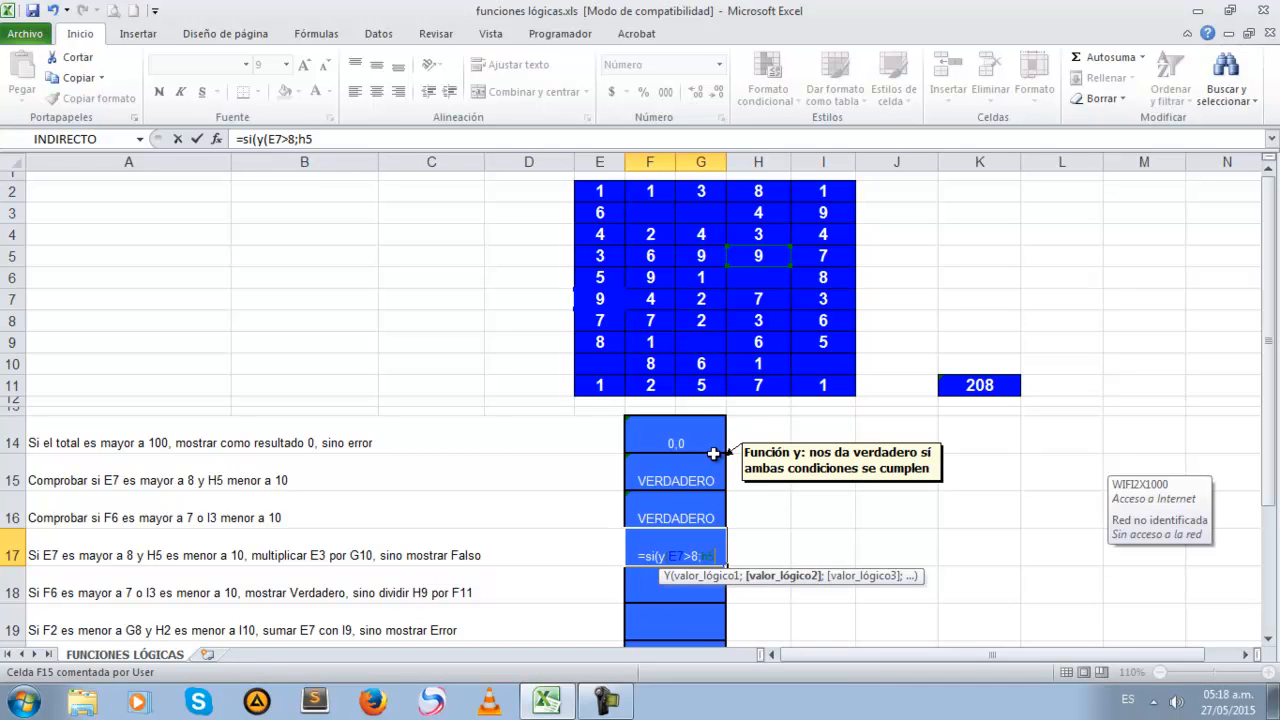
type("<10")
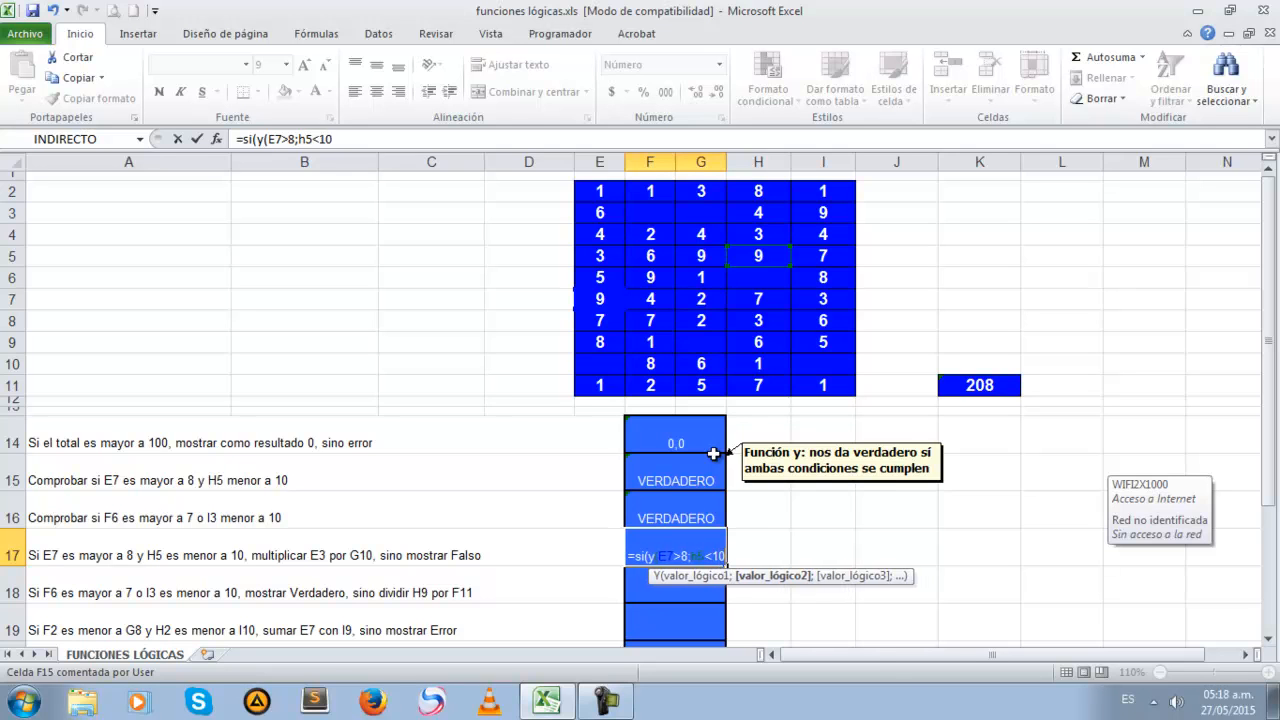
type(")")
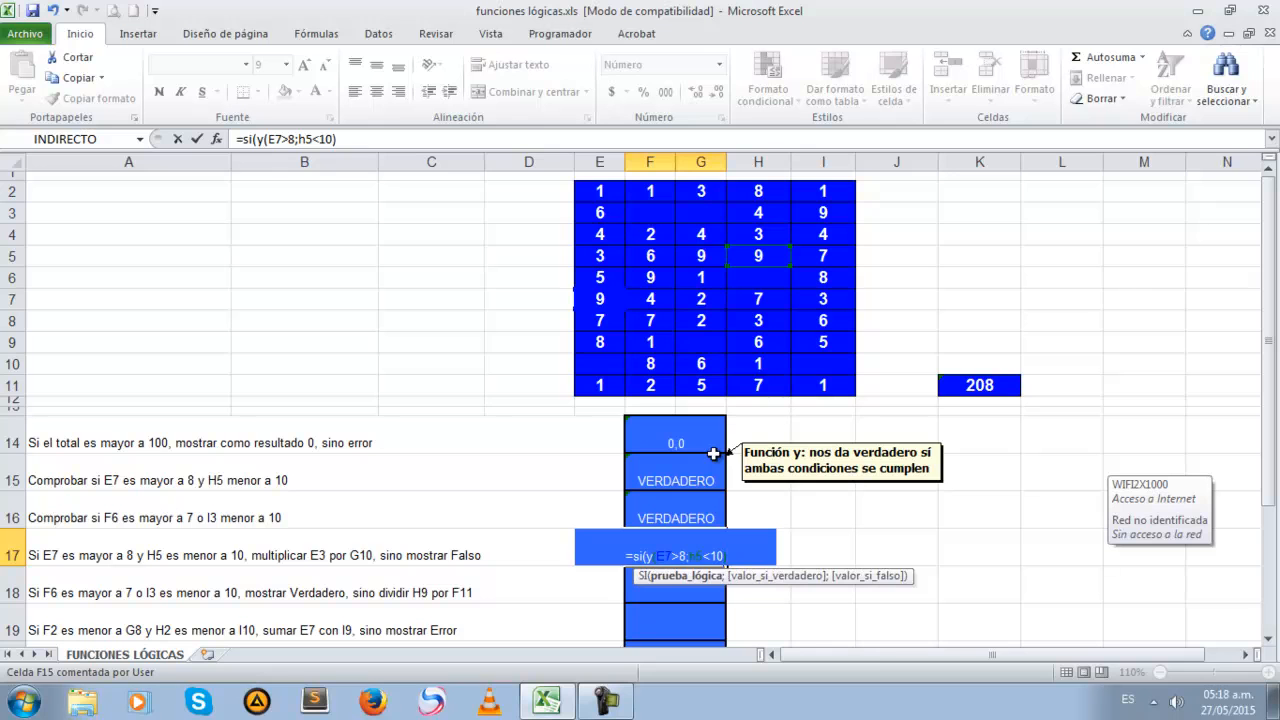
type(";")
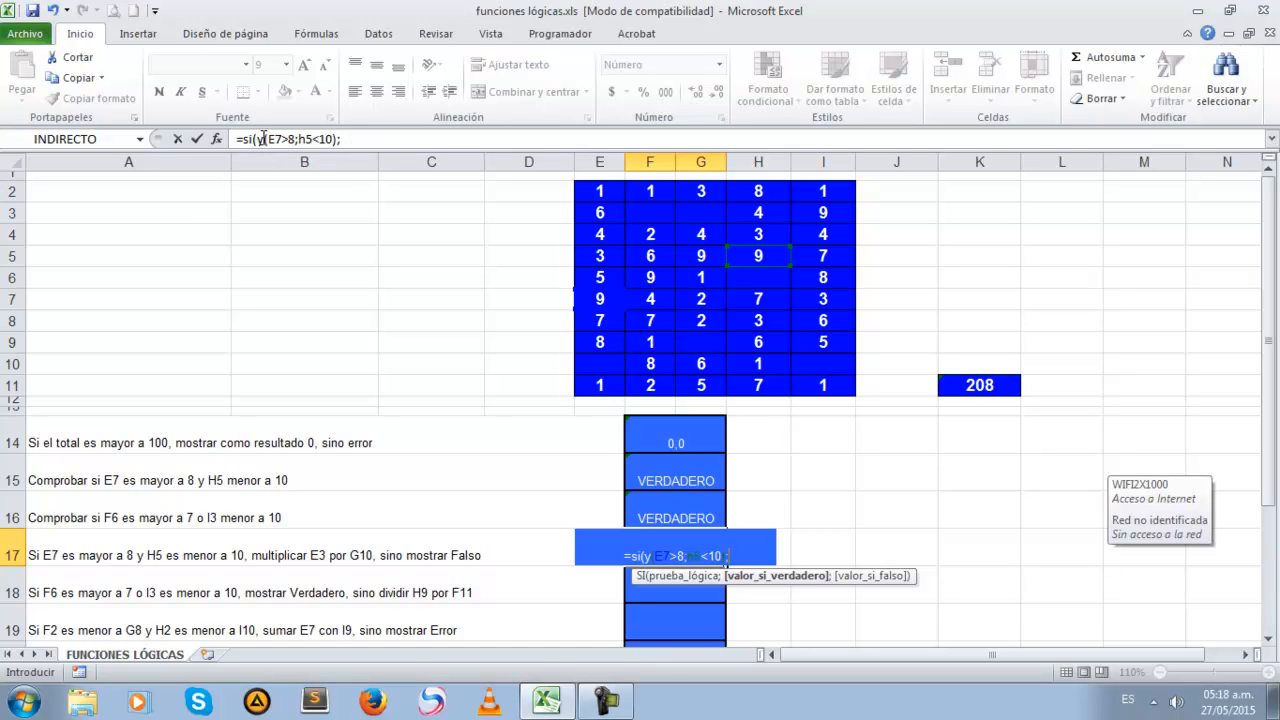
Finish writing the SI formula in F17 with E3*G10 as the true value and "Falso" as the false value
left_click(377, 139)
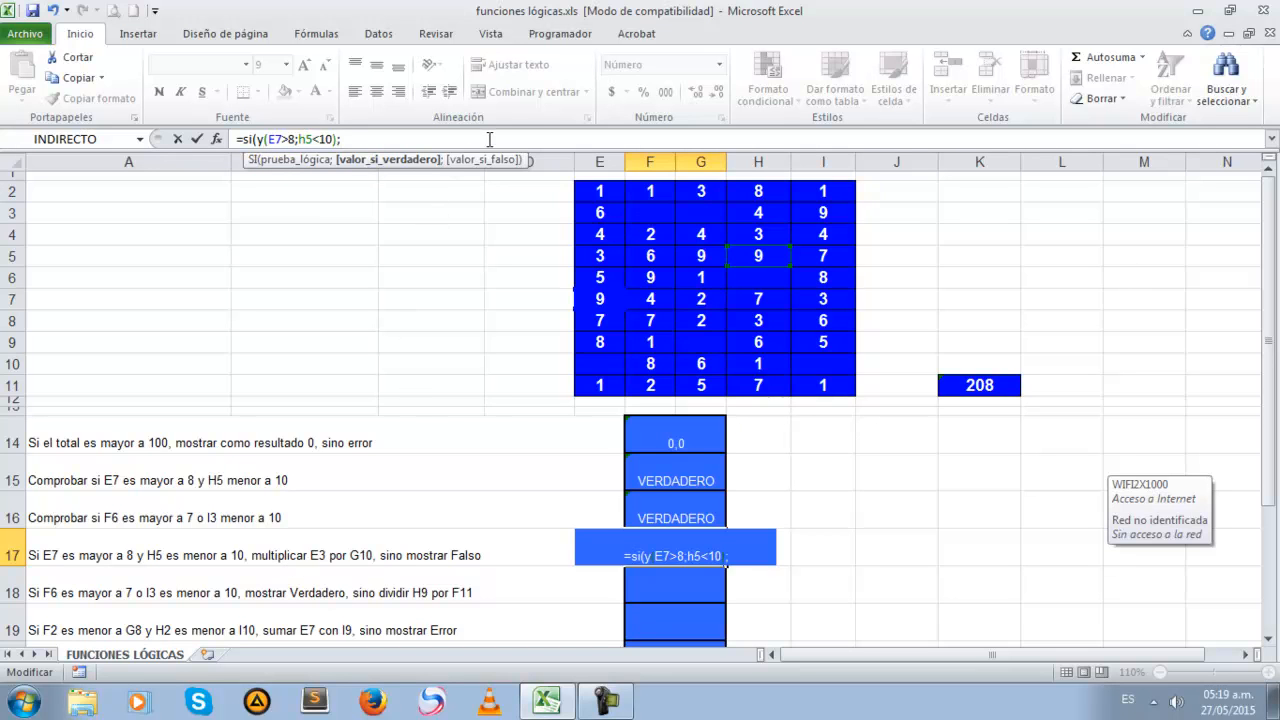
type("e3*")
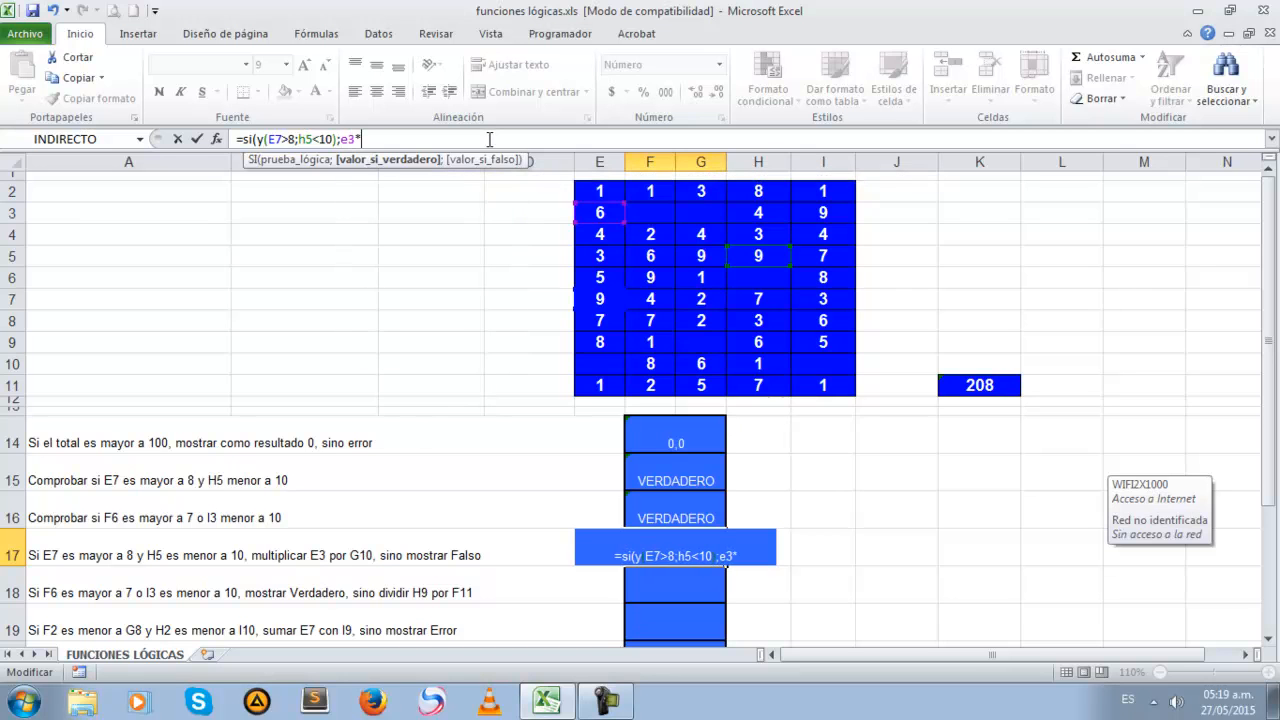
type("g10;")
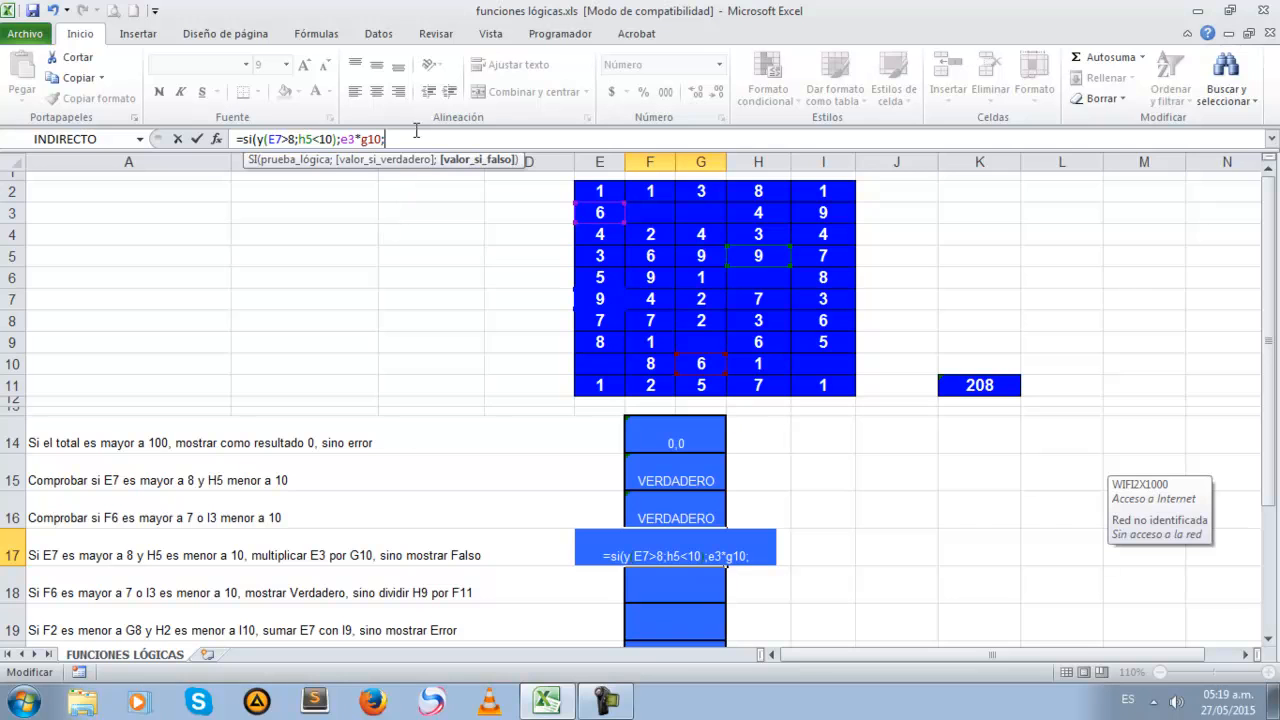
type("\"")
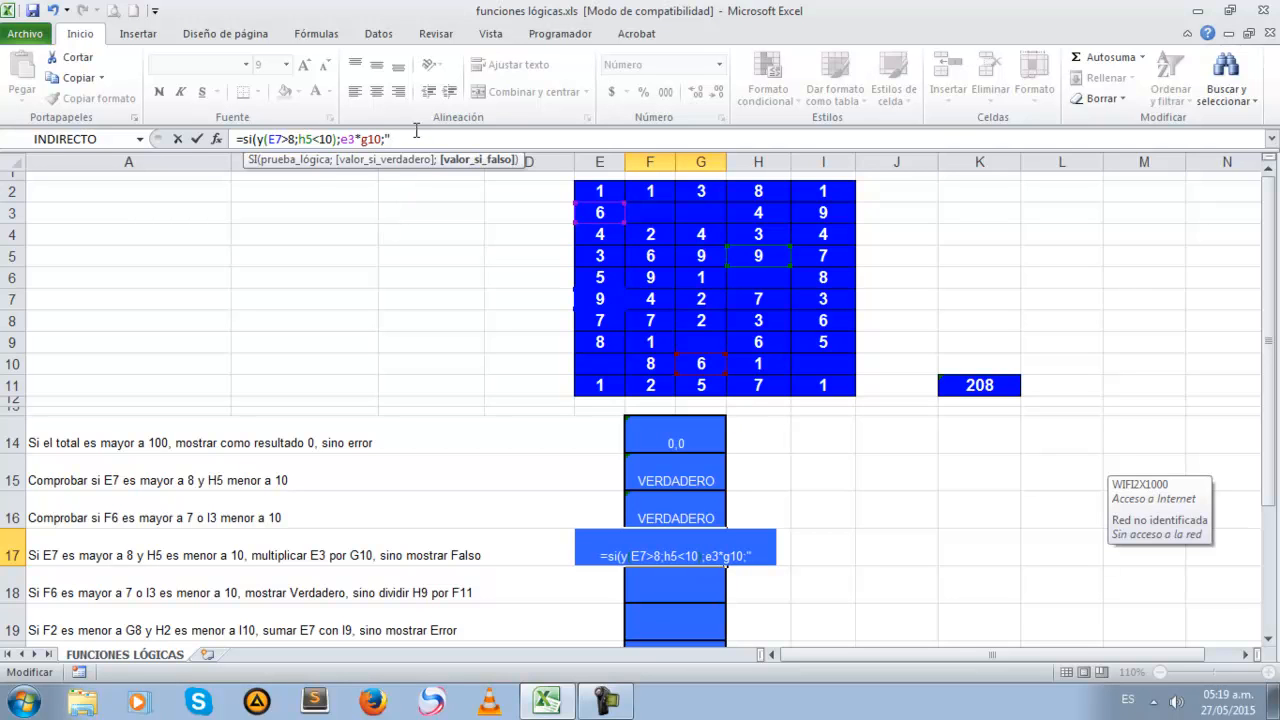
type("Falso\")")
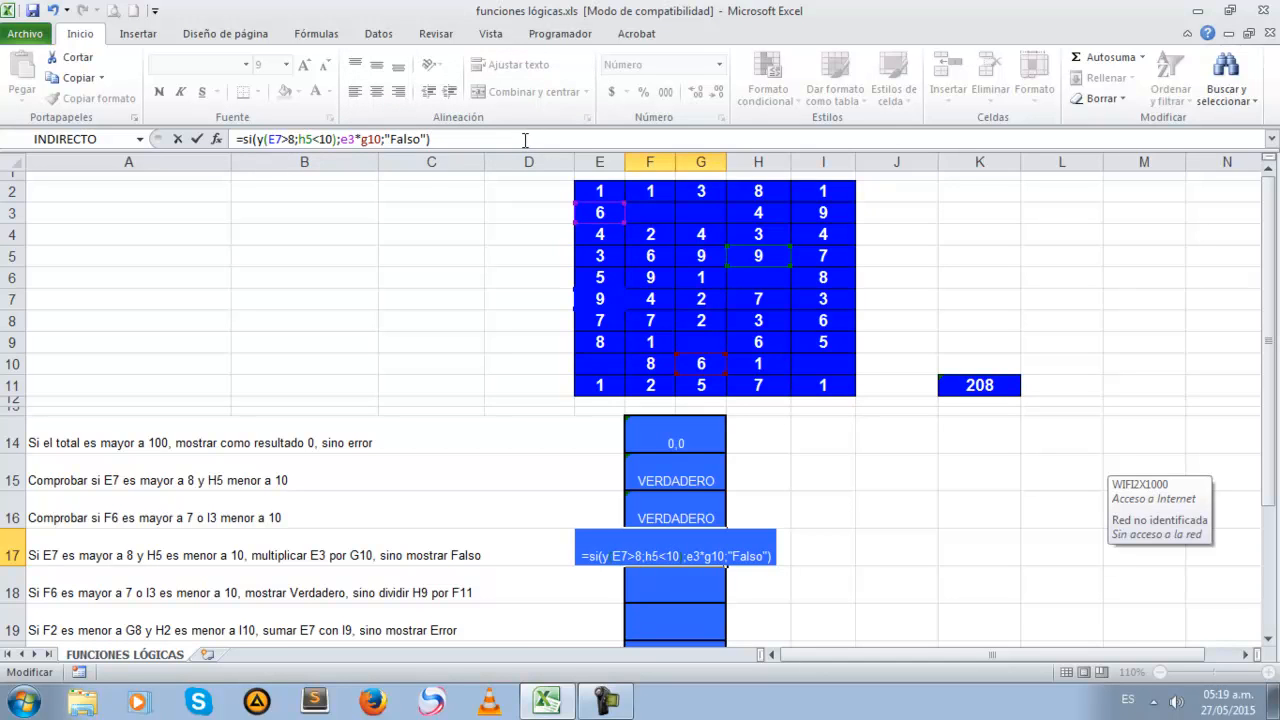
Review the F17 formula part by part: the Y conditions on E7 and H5, the product E3*G10 and the false value
left_click(264, 140)
type("(")
key("Left")
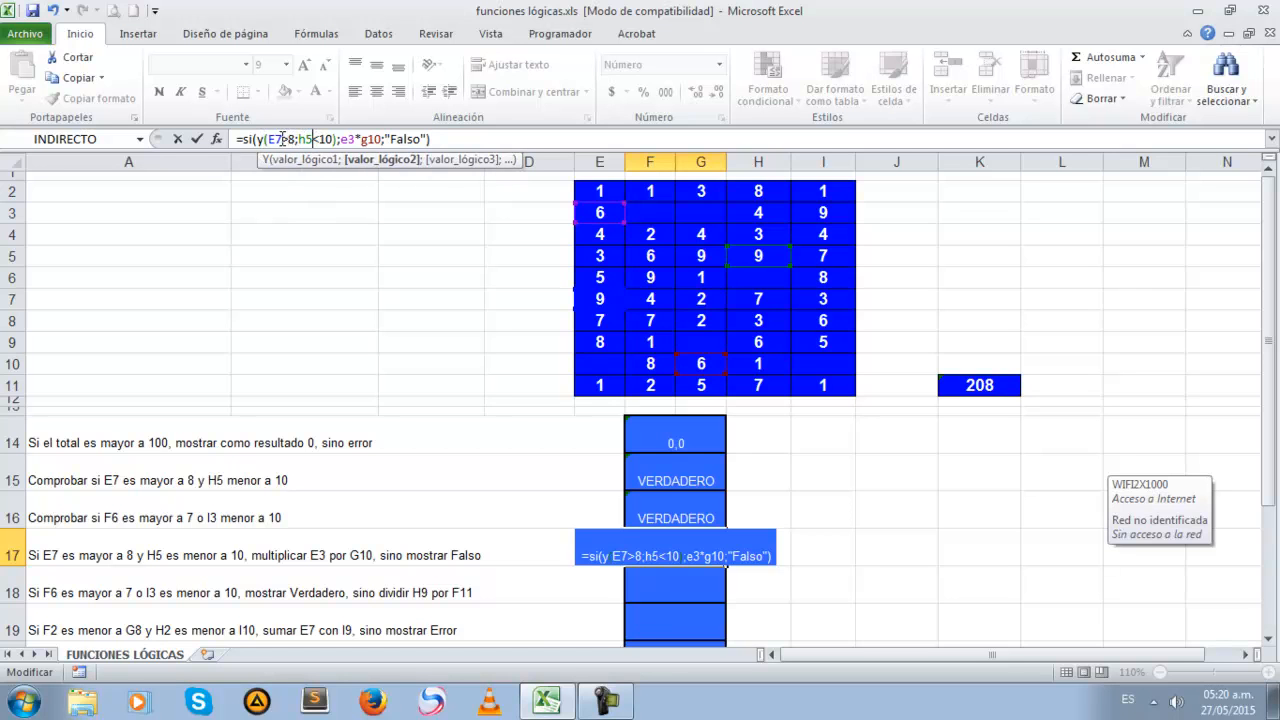
left_click(312, 139)
left_click_drag(342, 139, 382, 139)
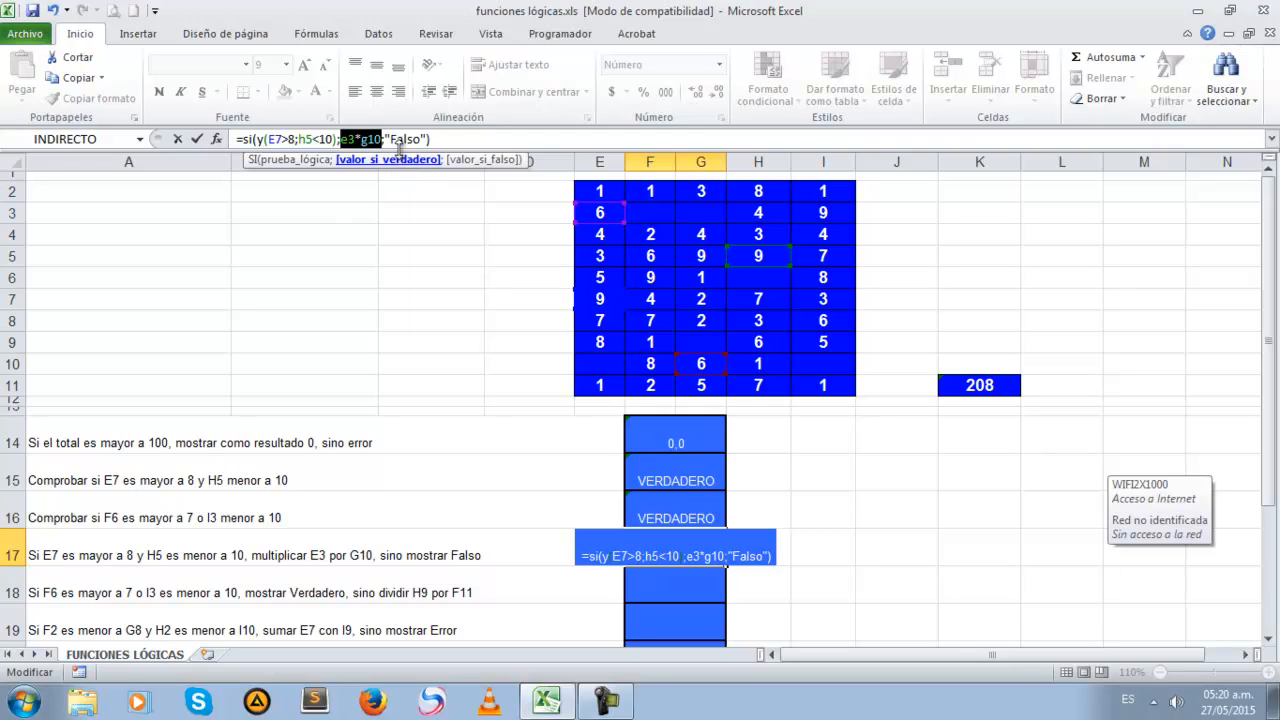
left_click(279, 139)
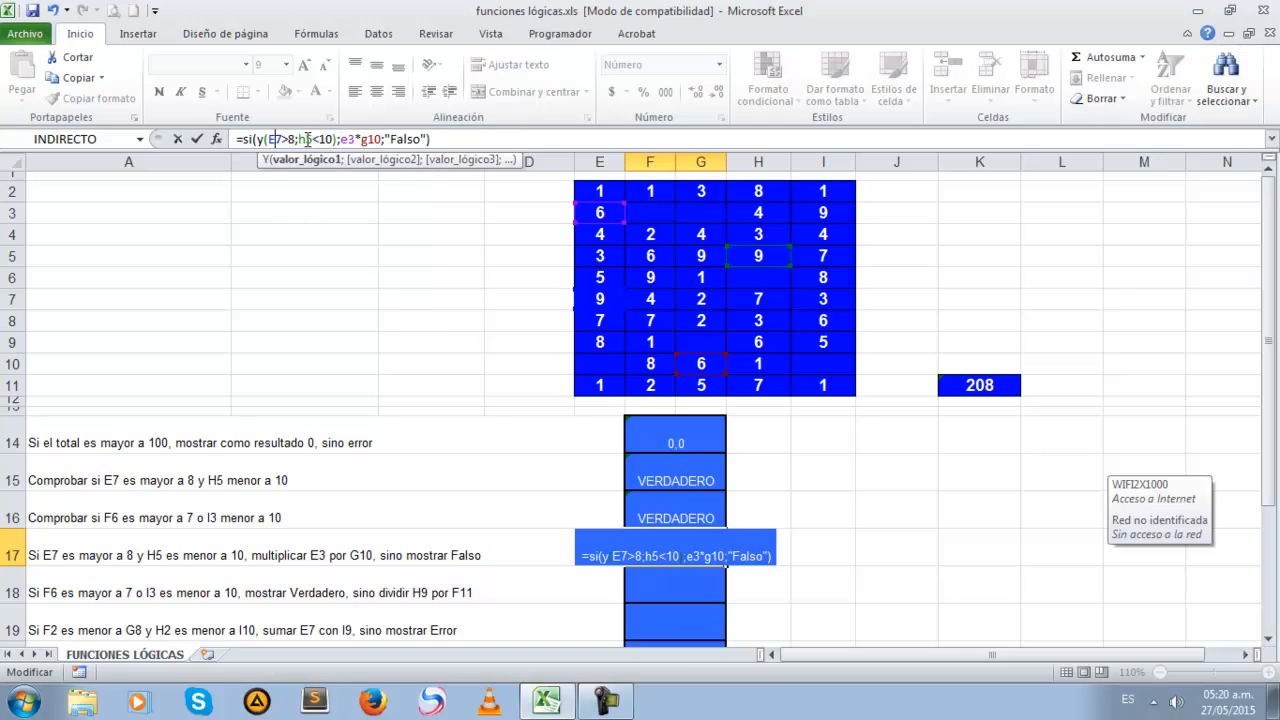
left_click(306, 139)
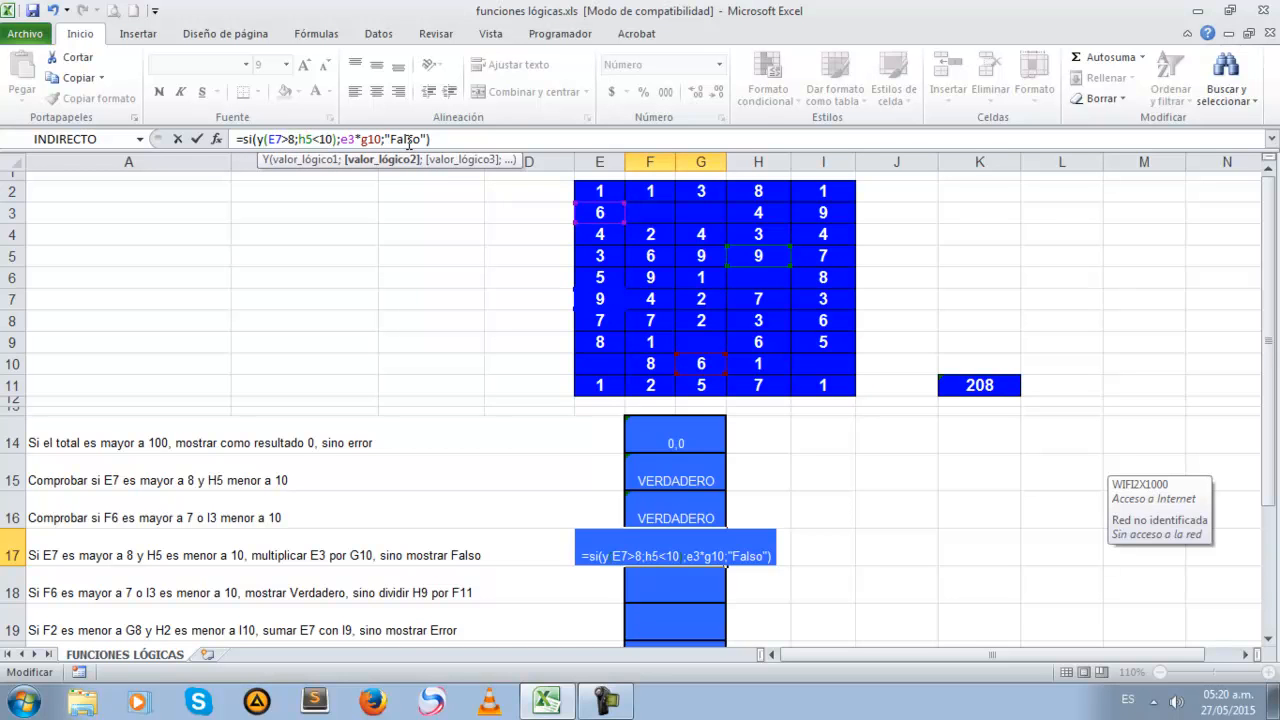
left_click(408, 139)
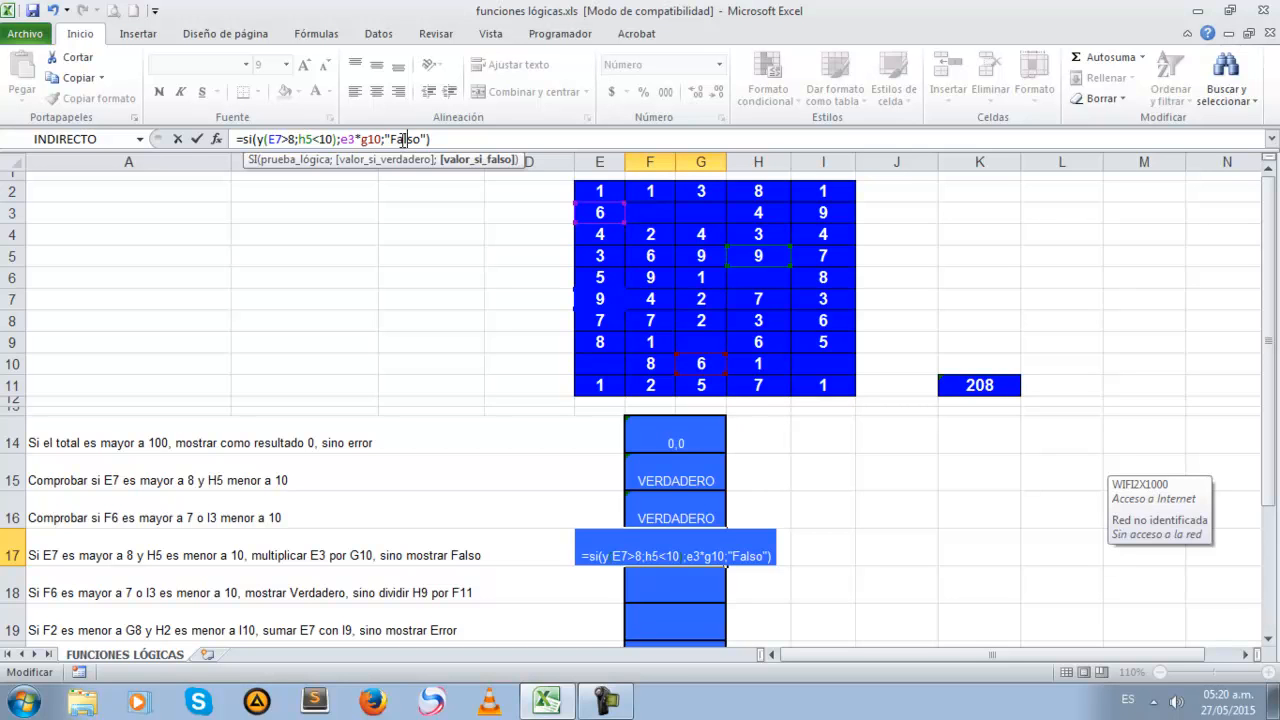
Commit the F17 formula and start a SI formula in F18 with a nested O function as its logical test
key("Return")
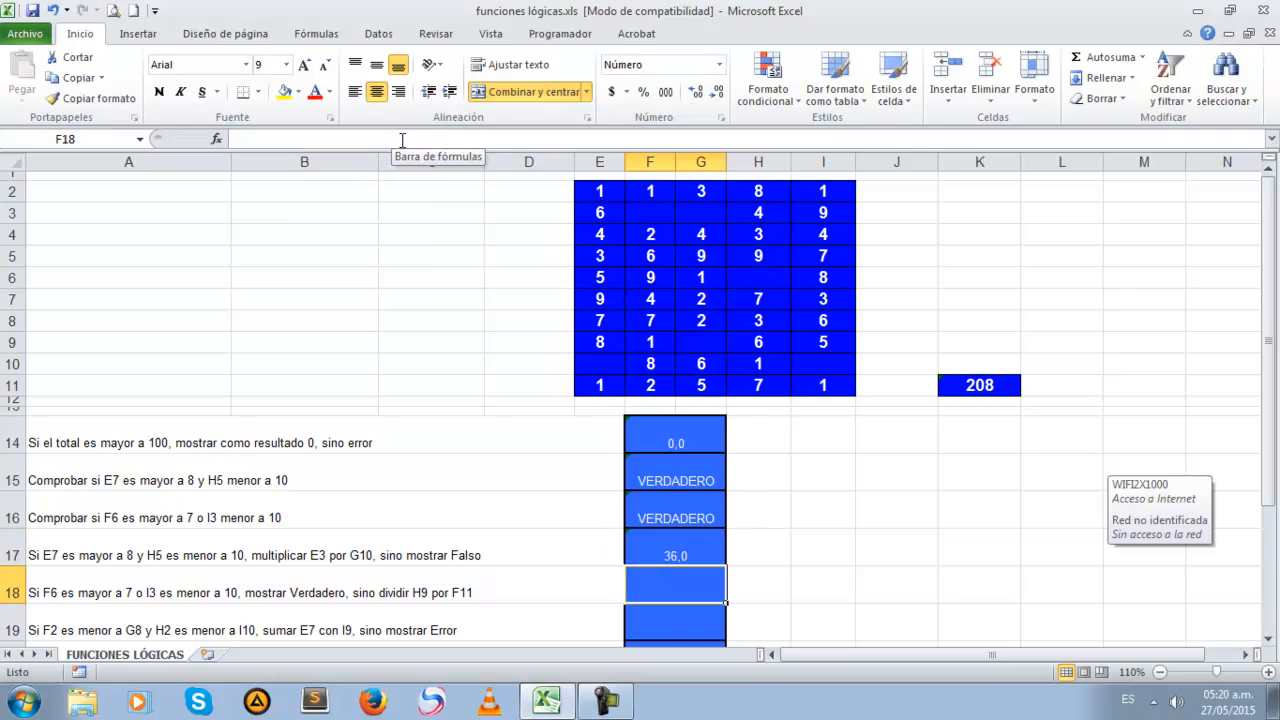
scroll(705, 318, "down", 3)
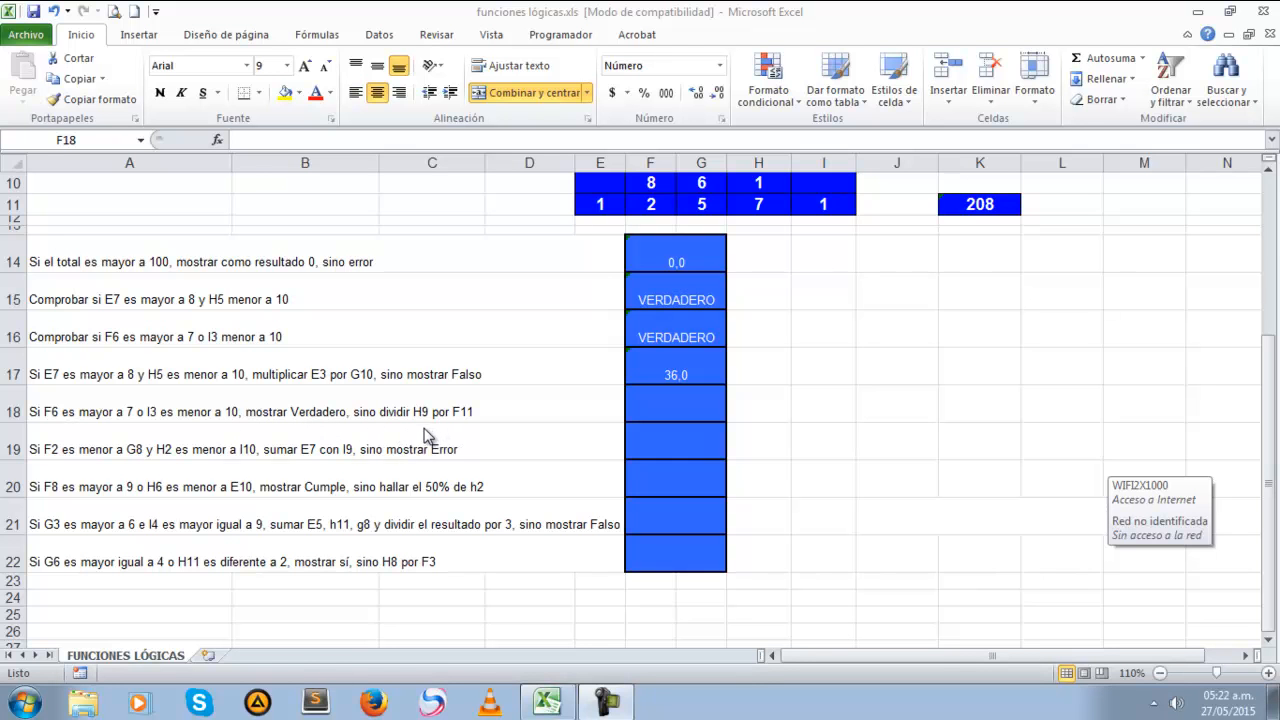
left_click(666, 409)
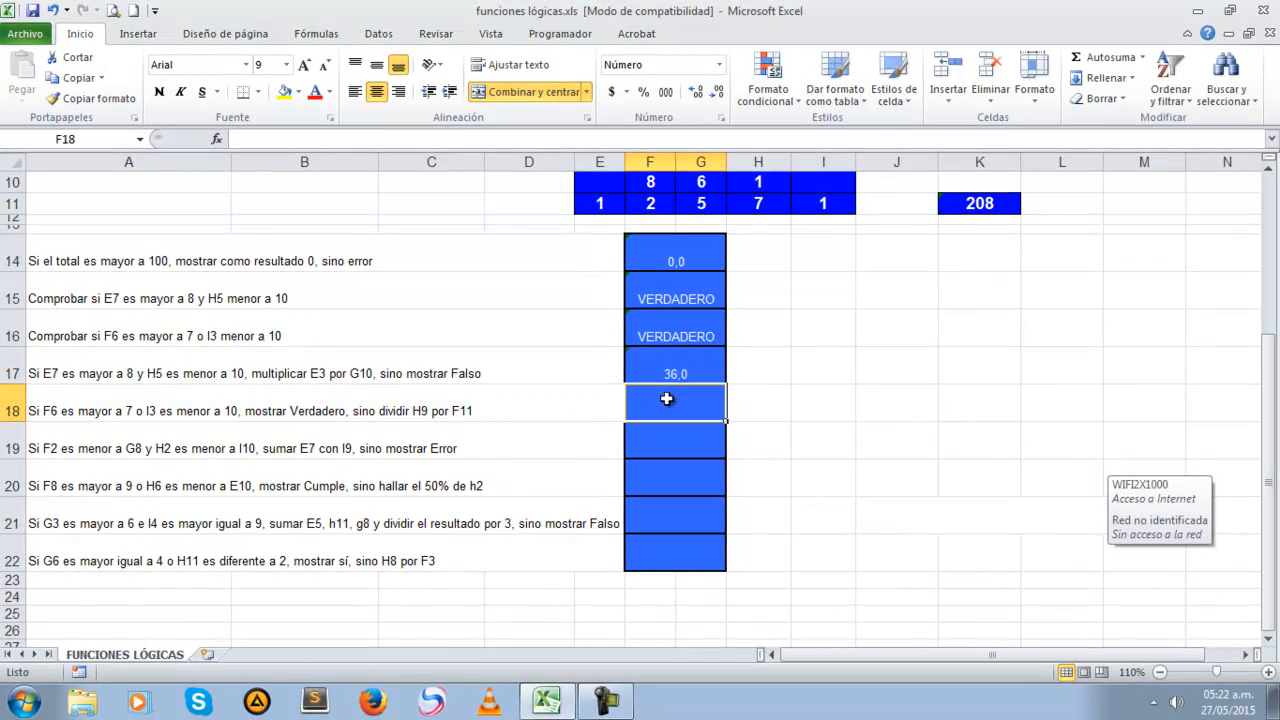
type("=")
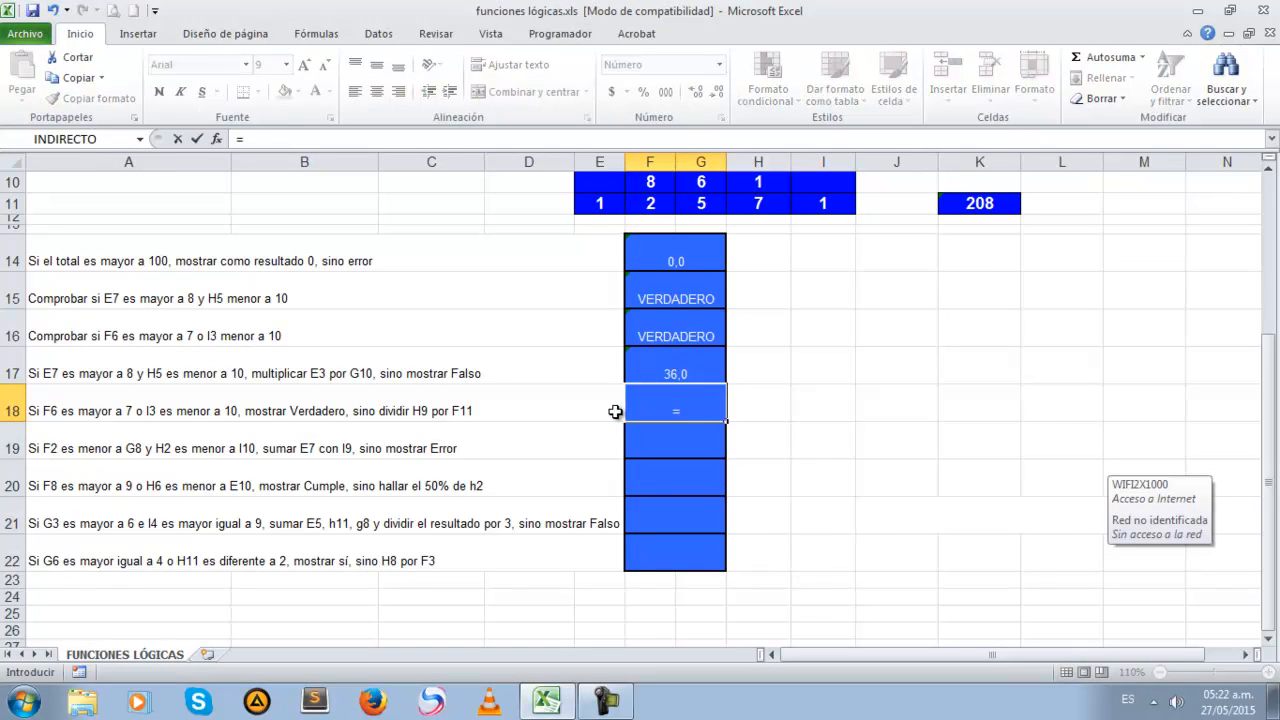
type("si/")
key("BackSpace")
type("(")
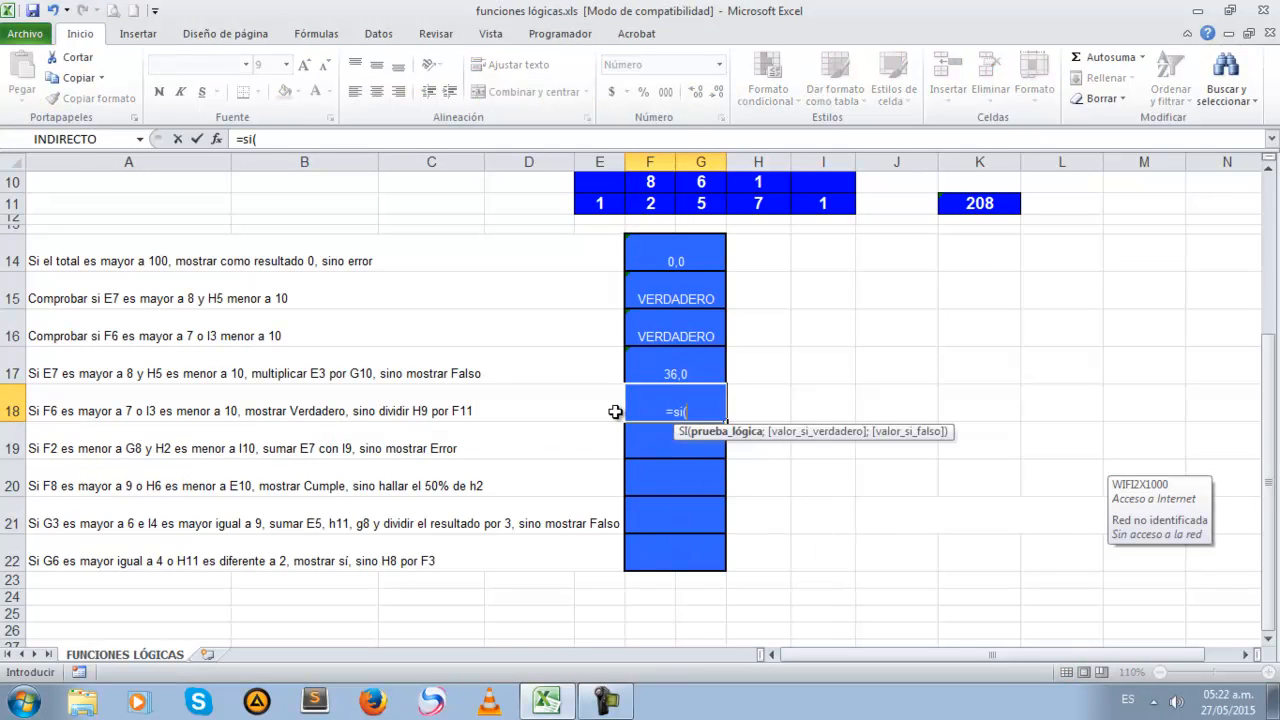
type("o(")
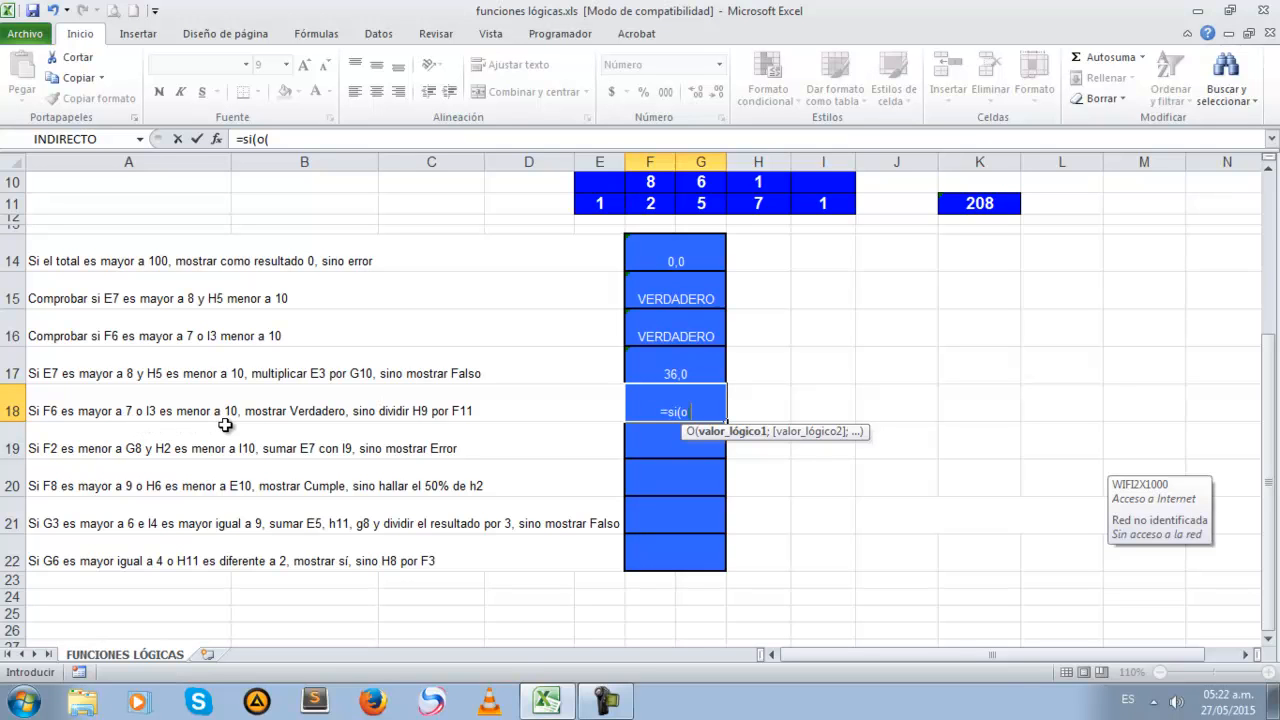
Enter F6>7 as the first condition of the nested O function in F18
left_click(675, 408)
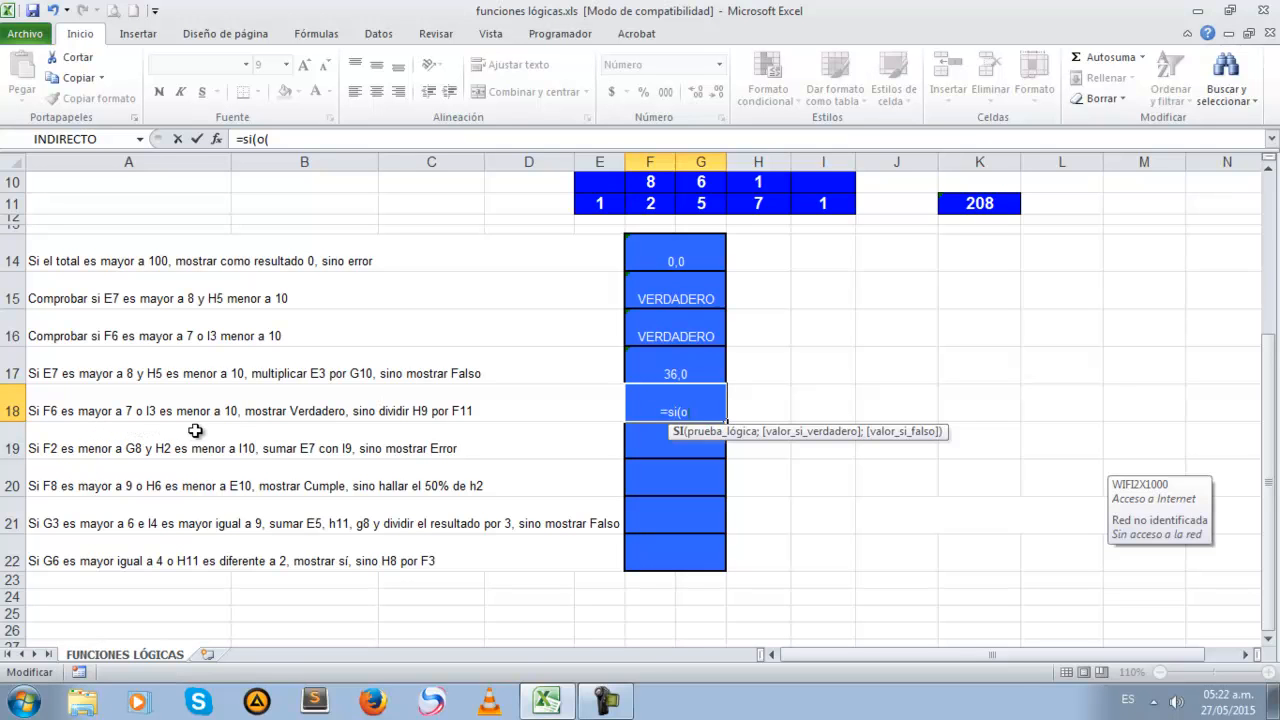
left_click(328, 141)
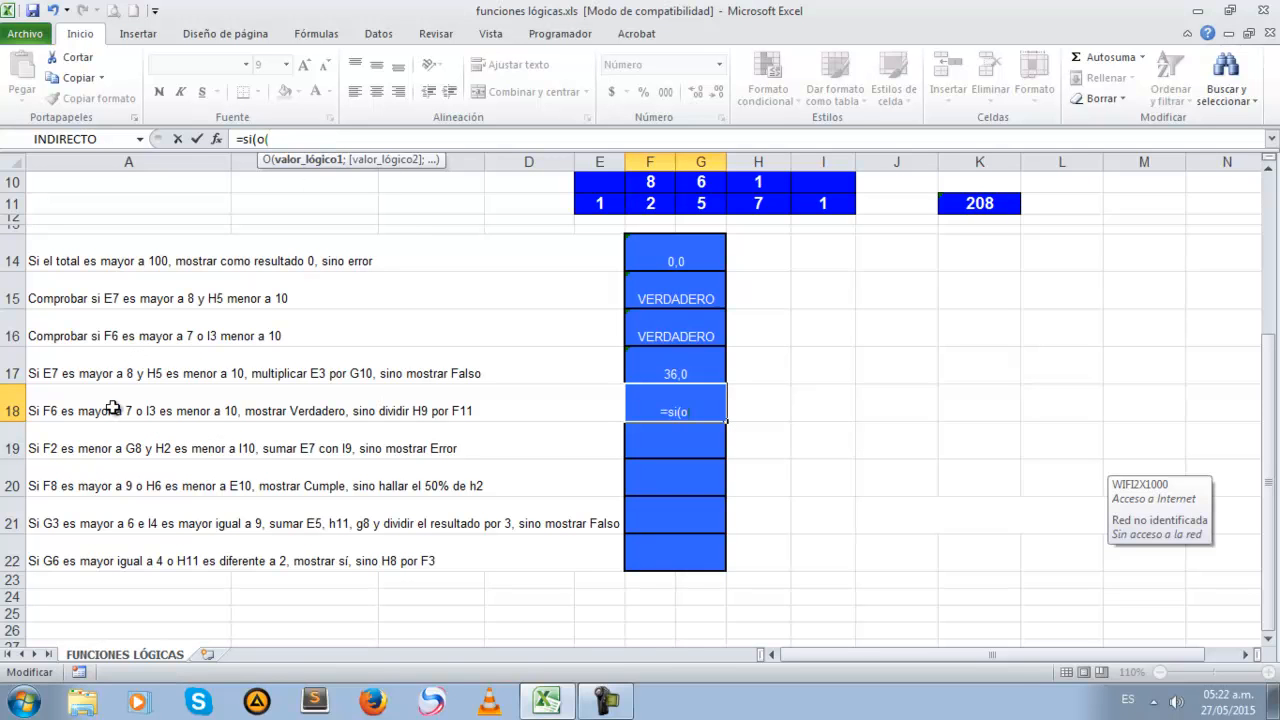
type("f6>7;")
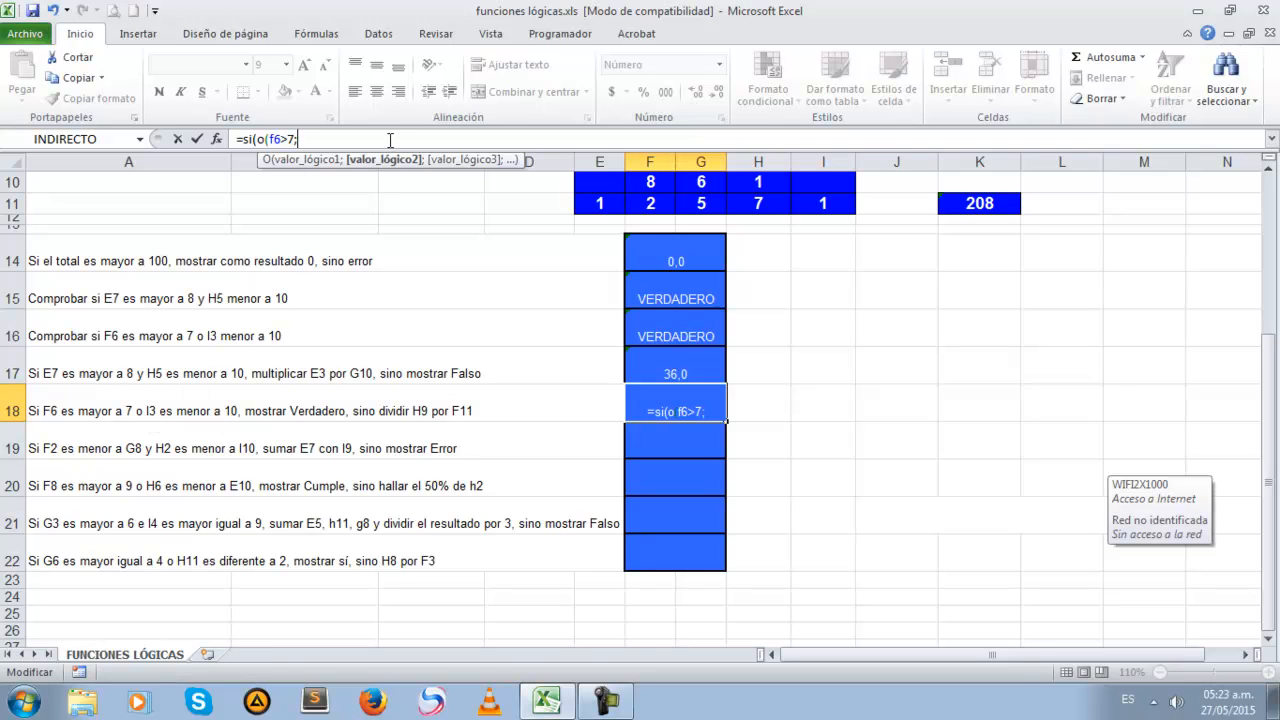
Add I3<10 as the second condition in F18 and close the nested O test
type("i3<10")
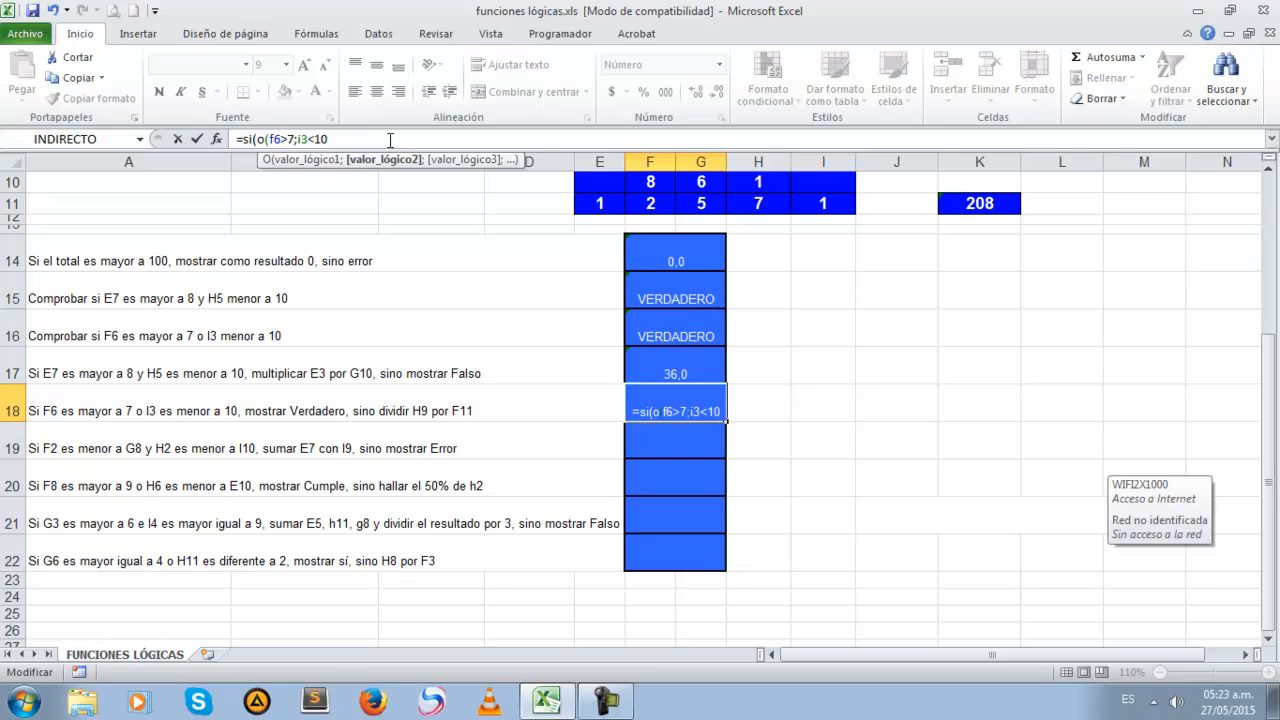
type(");")
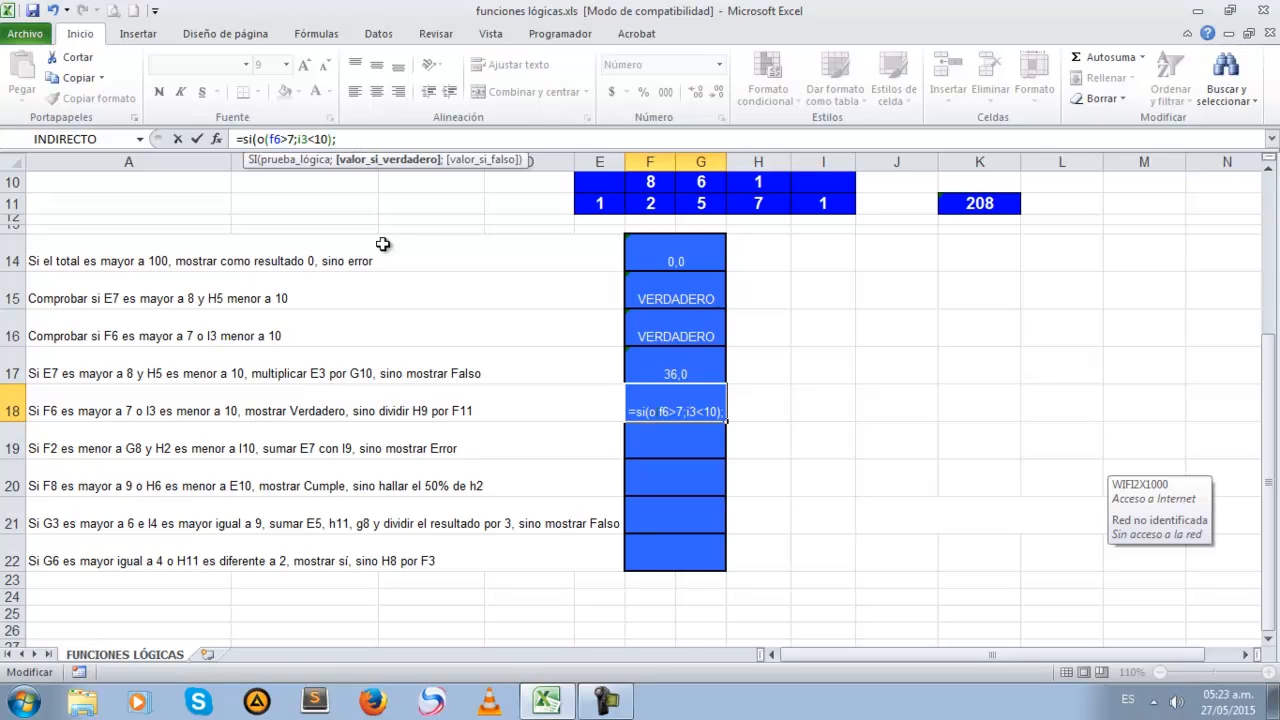
Enter "Verdadero" in quotation marks as the true value of the SI formula in F18
type("\"")
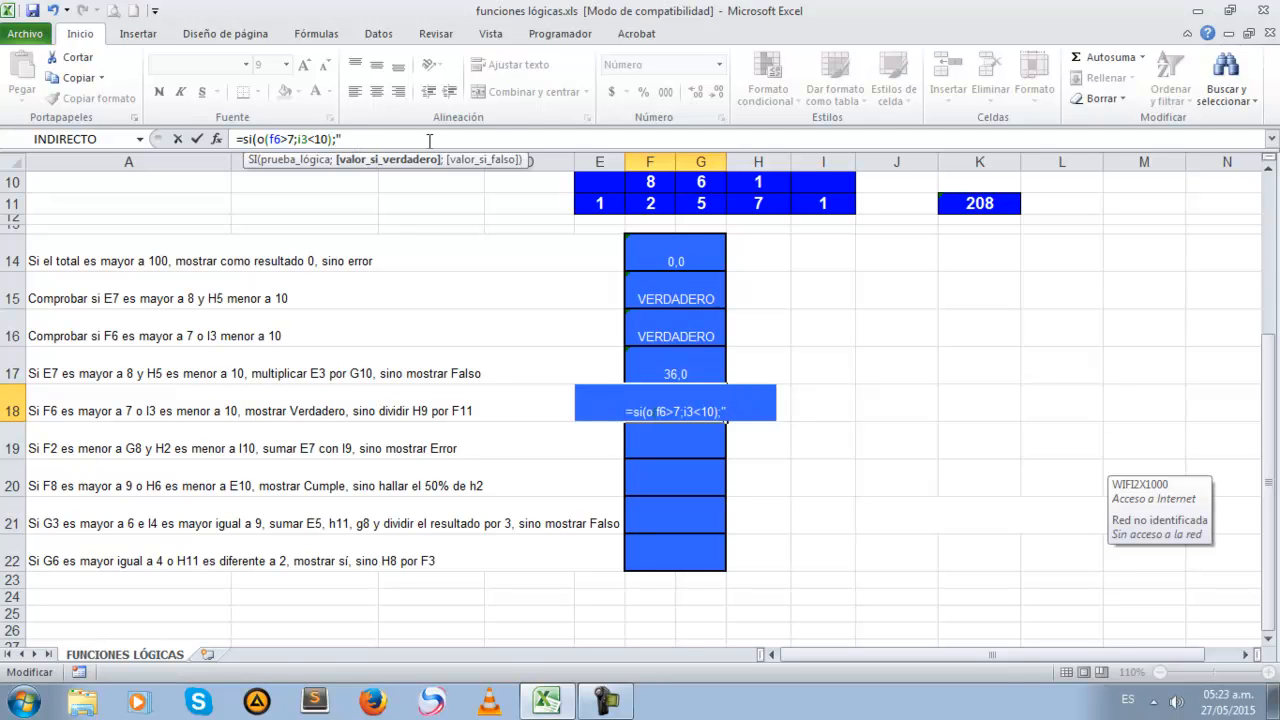
type("Verdadero")
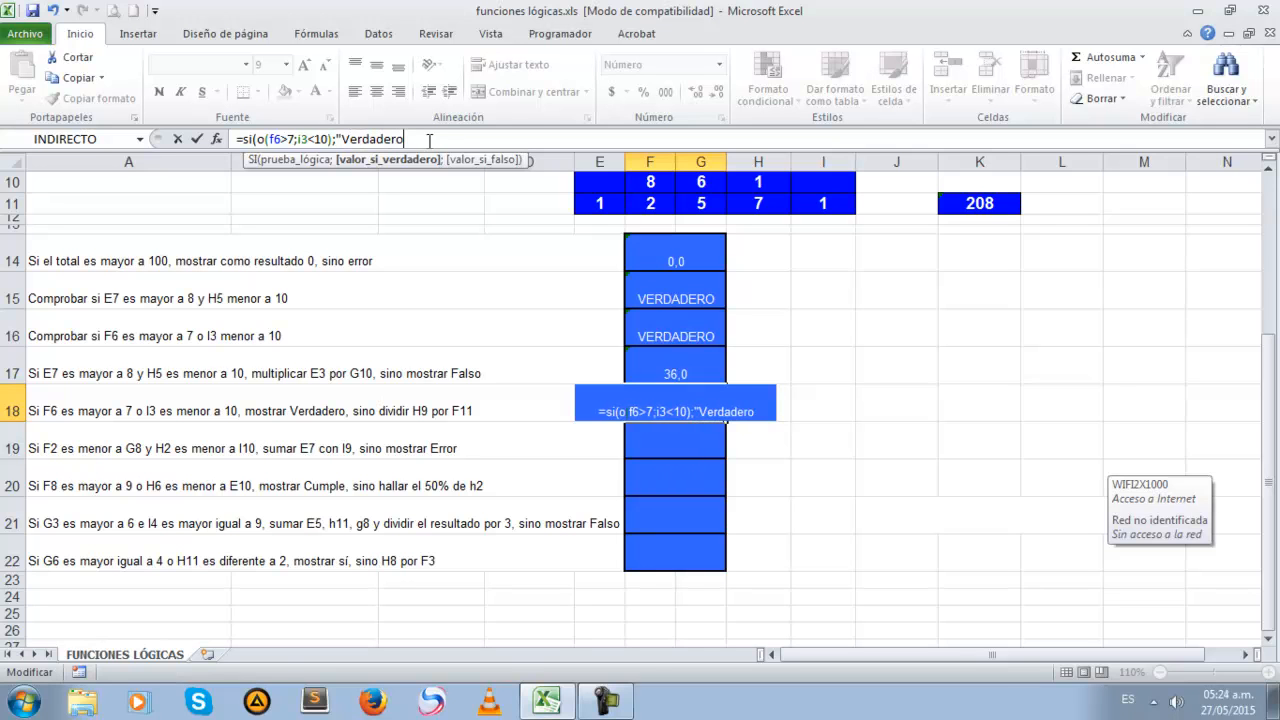
type("\"")
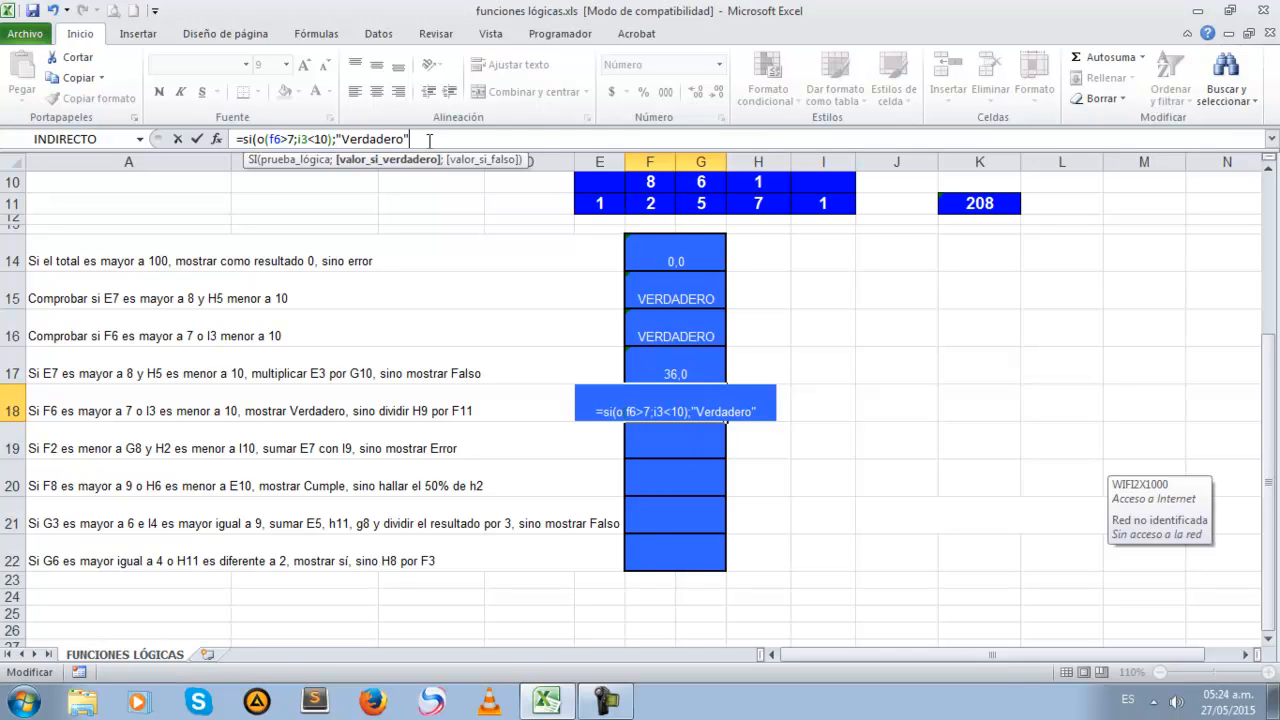
type(";")
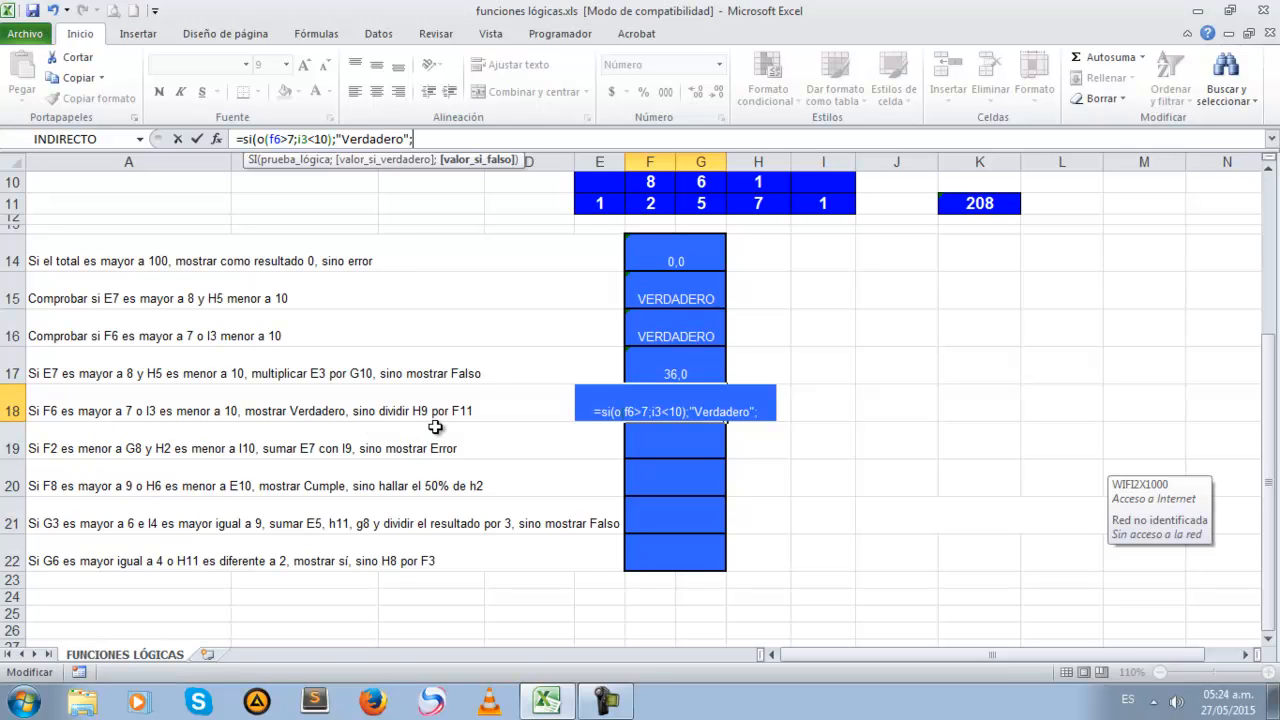
Enter the division H9/F11 as the false value in F18 and close the SI formula's parenthesis
left_click_drag(1270, 404, 1268, 396)
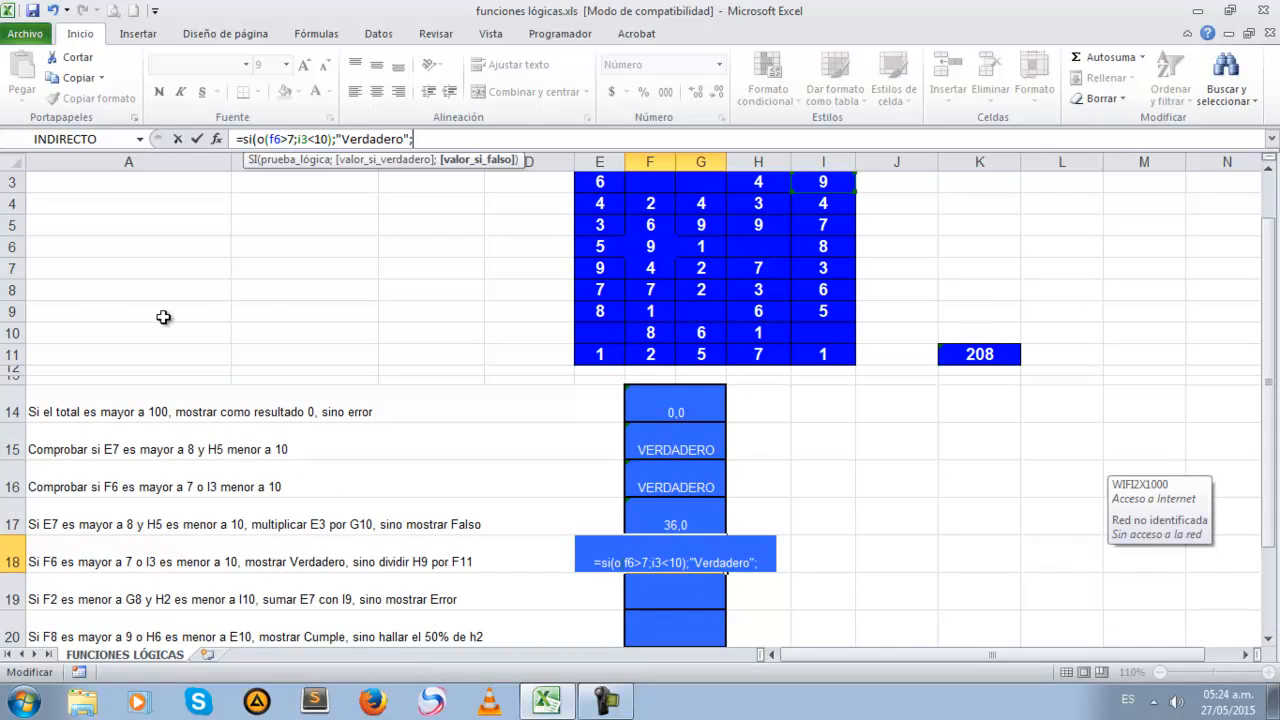
left_click(755, 311)
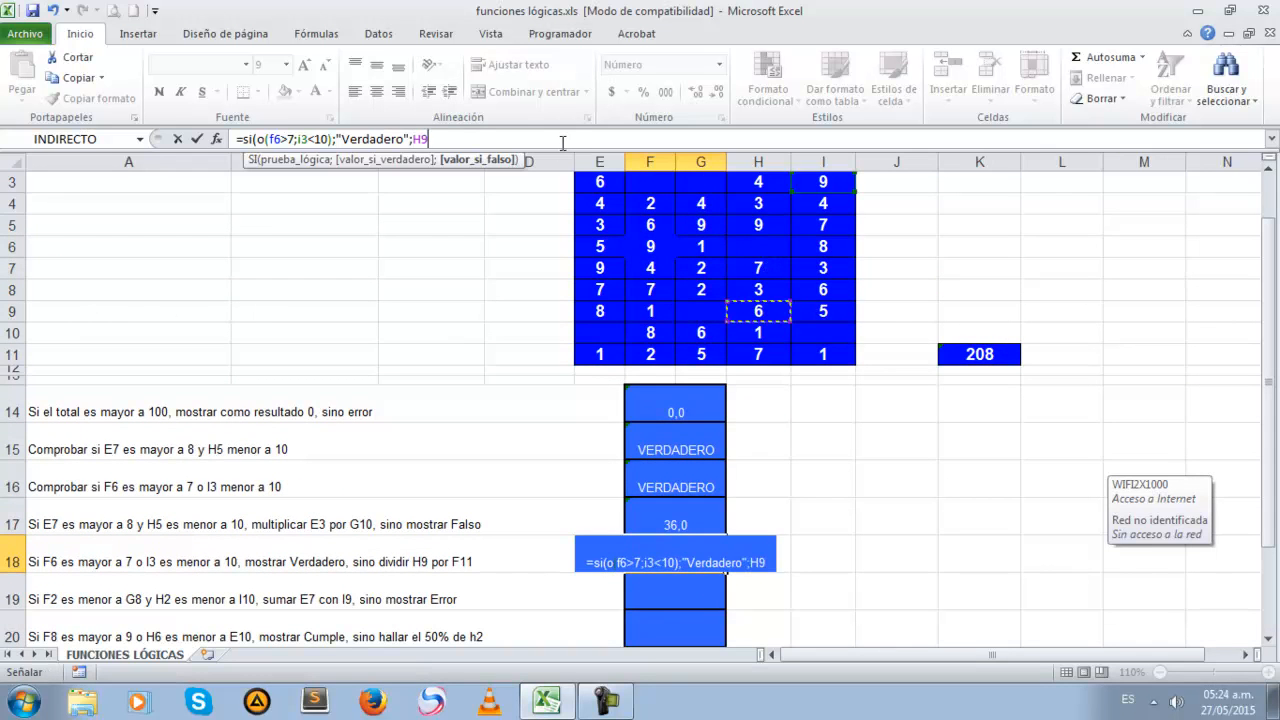
type("/")
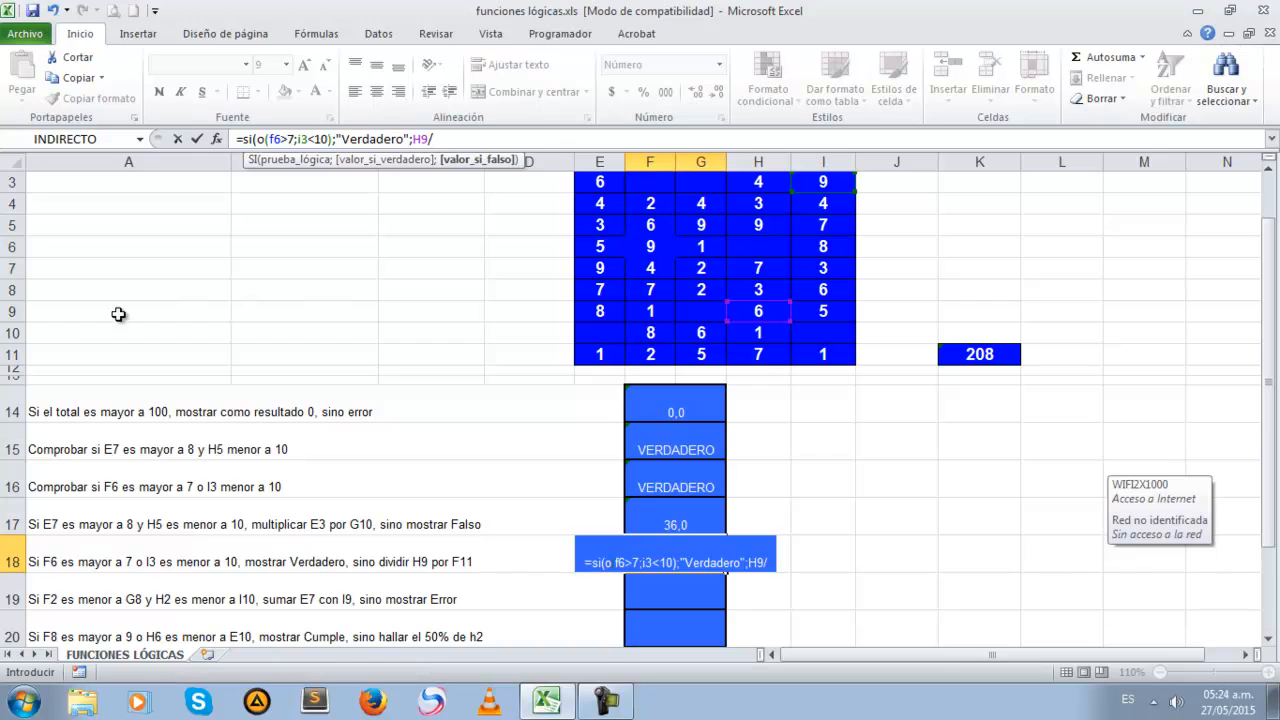
left_click(651, 354)
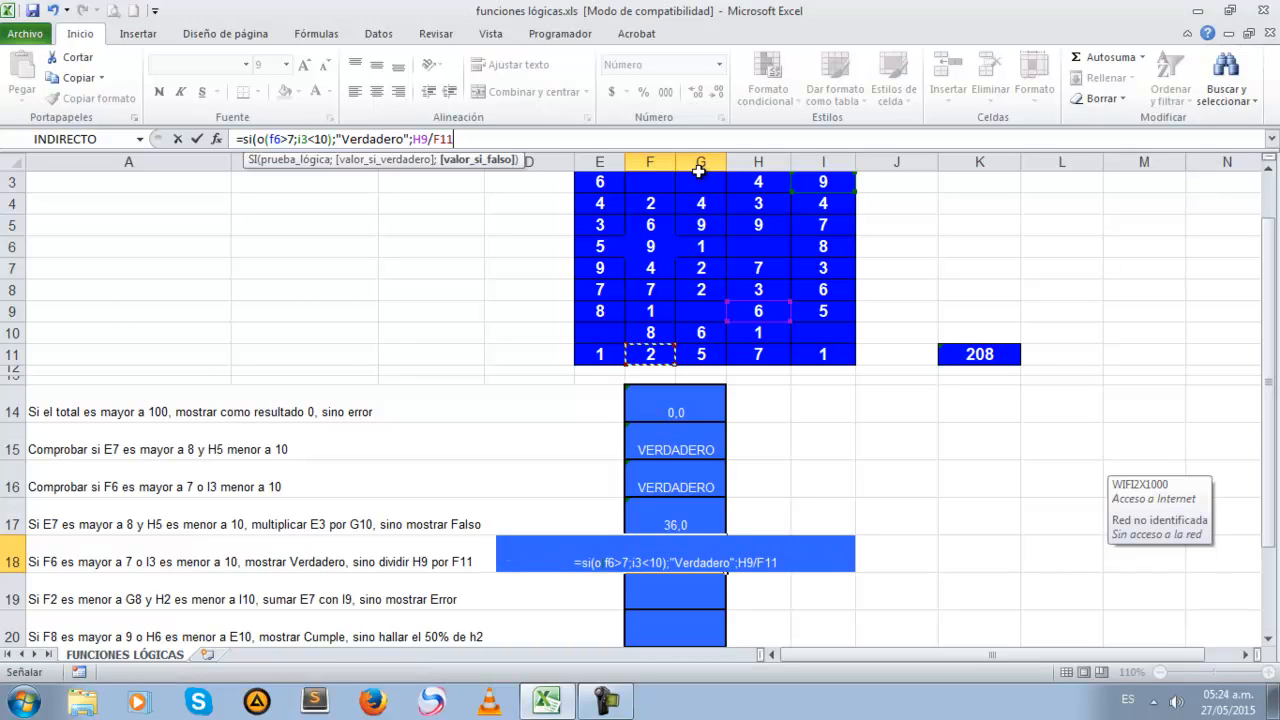
key("BackSpace")
key("BackSpace")
key("BackSpace")
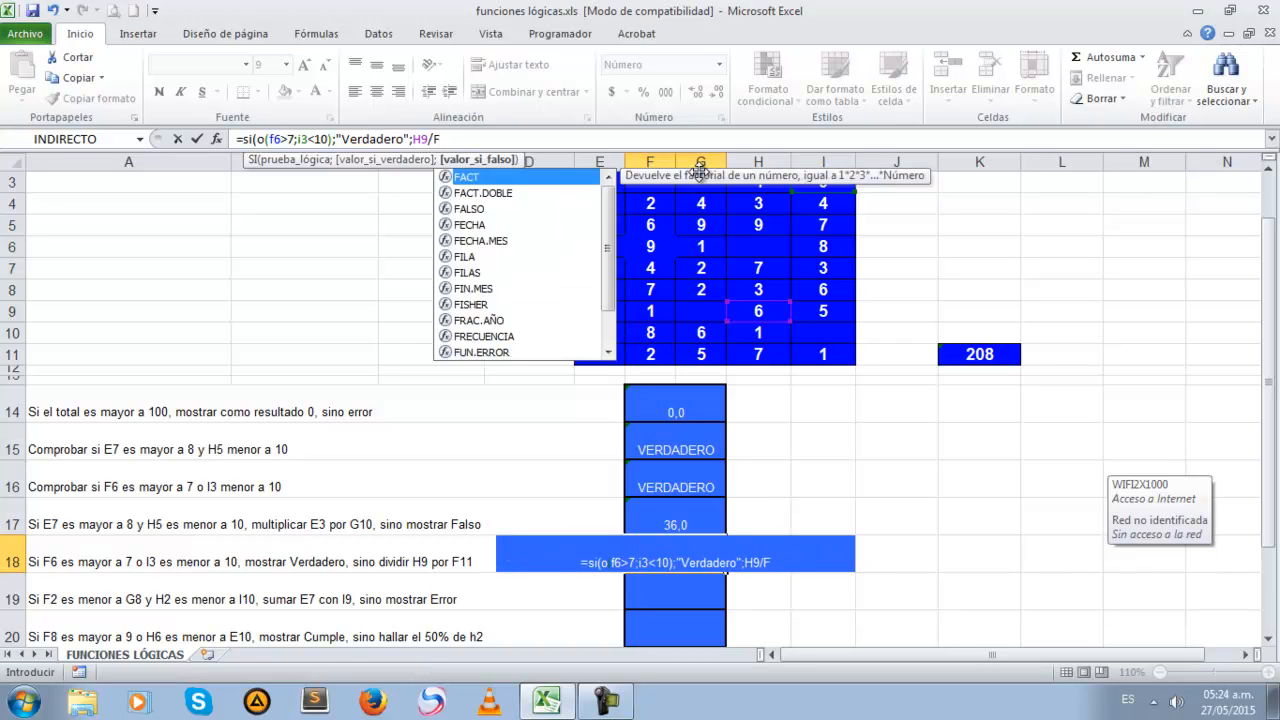
type("f")
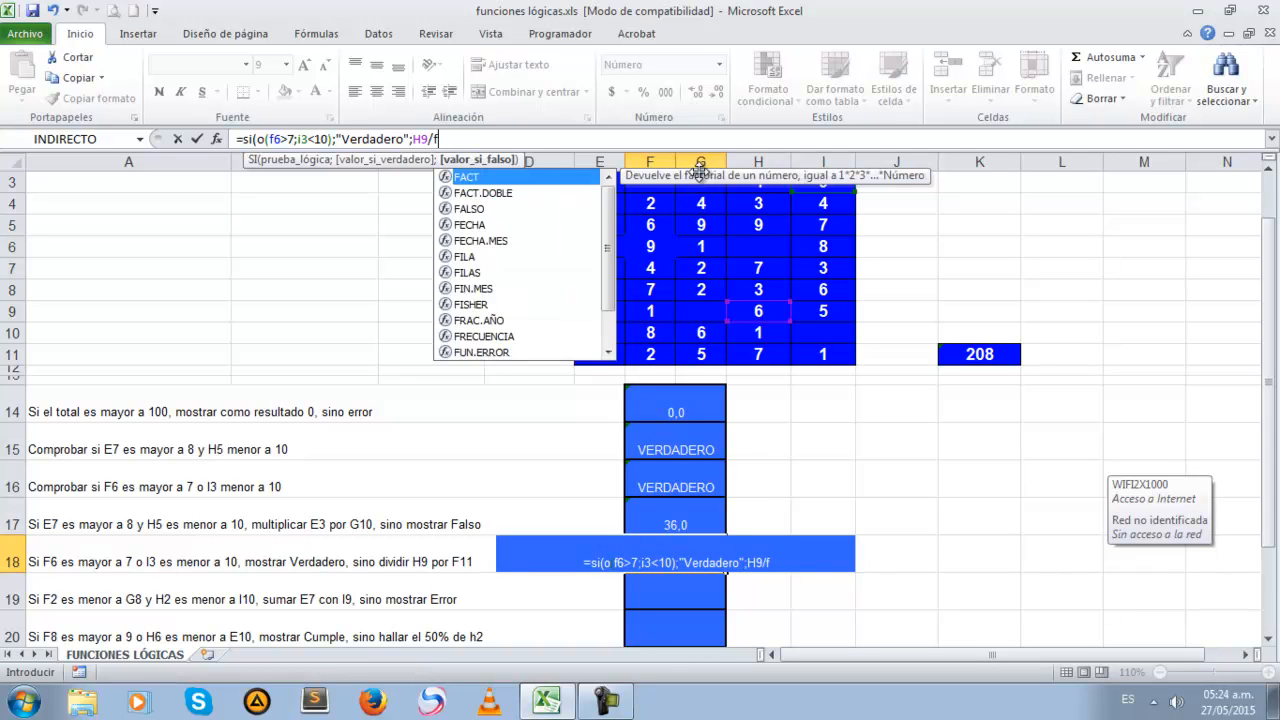
type("11")
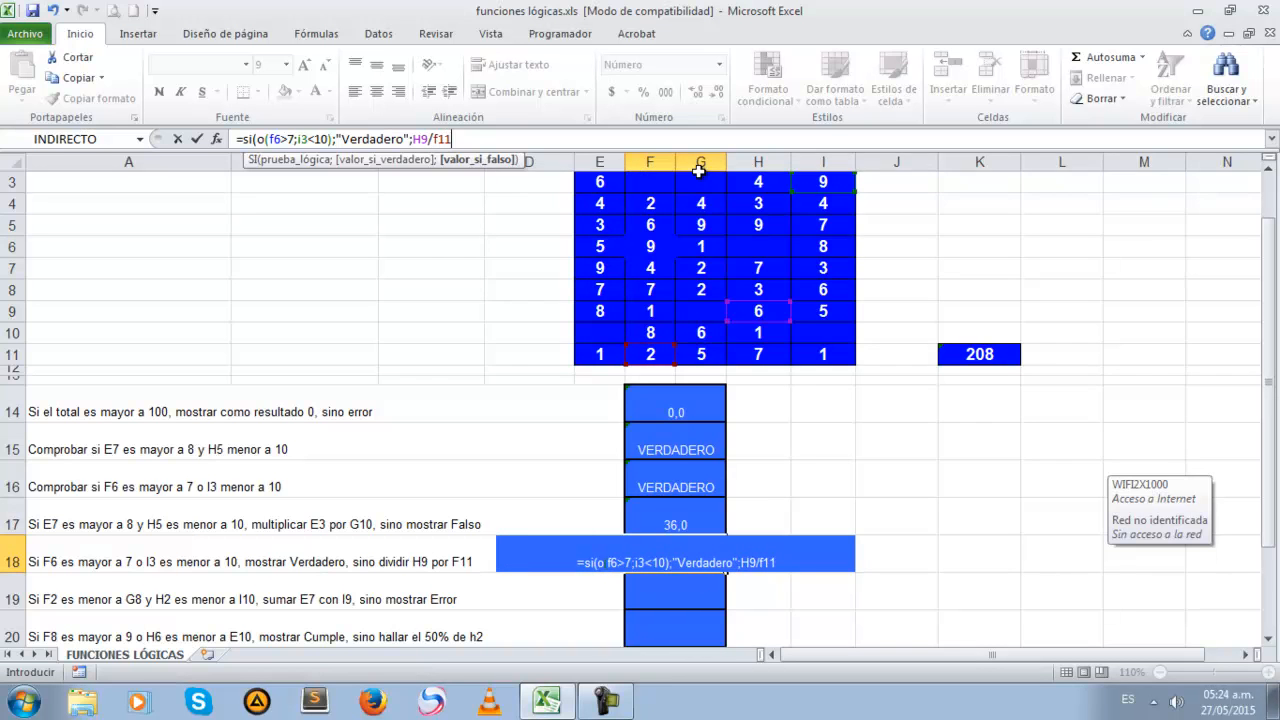
type(")")
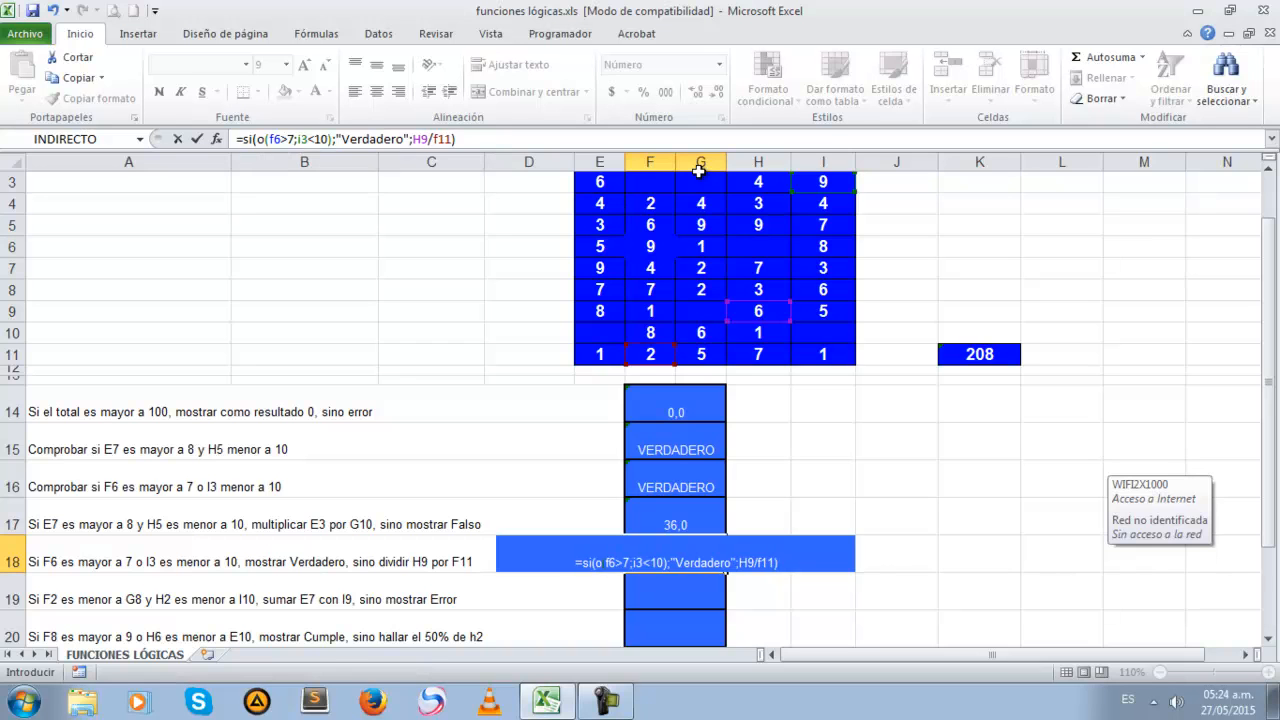